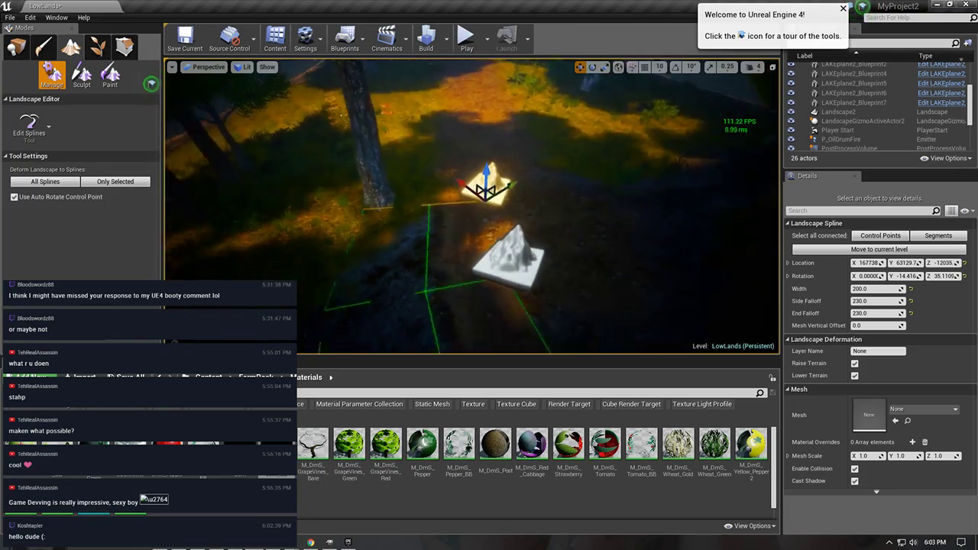
- Extend the landscape spline along the forest path by adding control points farther down the trail
key("w")
key("s")
mouse_move(559, 186)
right_mouse_down()
mouse_move(551, 195)
mouse_move(546, 188)
mouse_move(558, 186)
right_mouse_up()
left_click(433, 284, "ctrl")
right_click_drag(433, 284, 558, 264)
right_click_drag(579, 212, 522, 252)
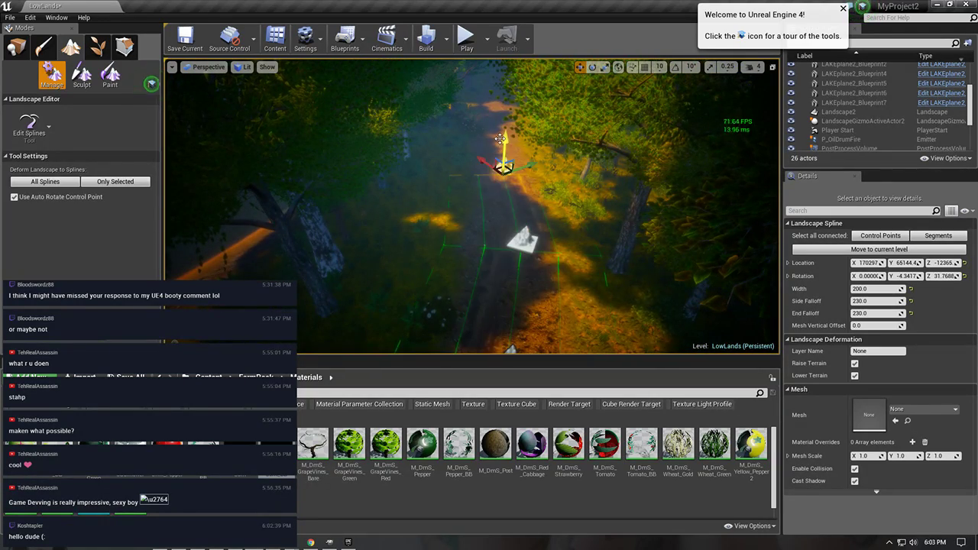
right_click_drag(497, 127, 479, 244)
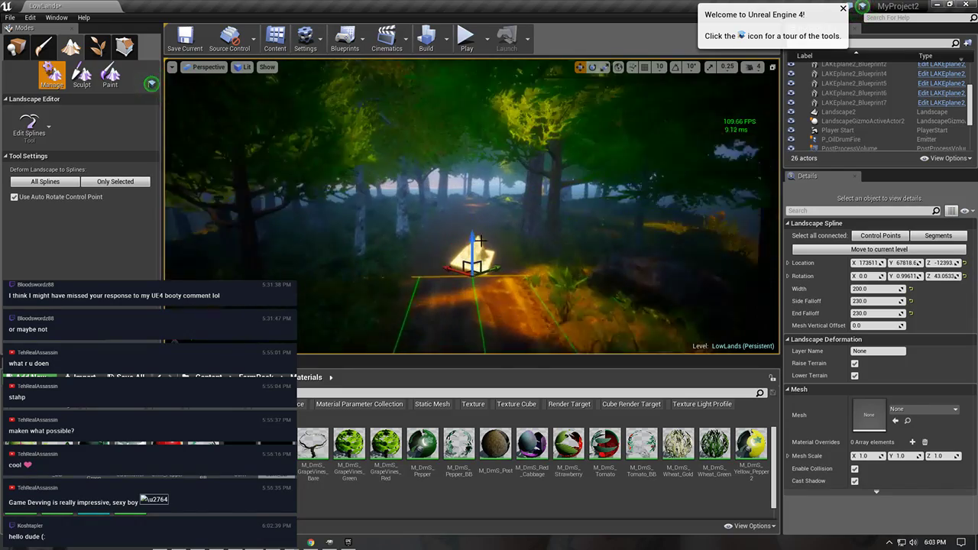
right_click_drag(472, 222, 473, 187)
right_click_drag(486, 261, 484, 247)
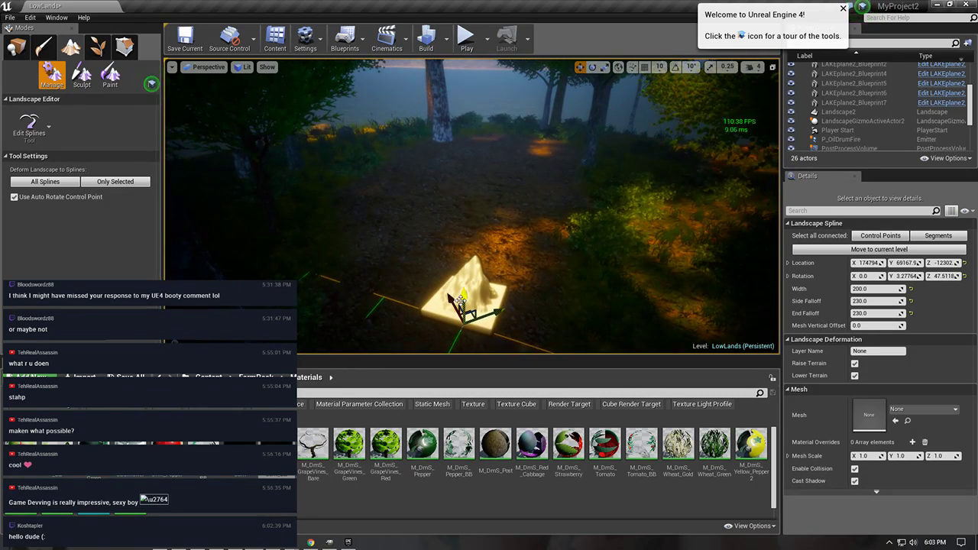
right_click_drag(463, 305, 305, 310)
mouse_move(473, 221)
right_mouse_down()
mouse_move(477, 264)
mouse_move(472, 210)
mouse_move(461, 206)
right_mouse_up()
right_click_drag(484, 247, 484, 247)
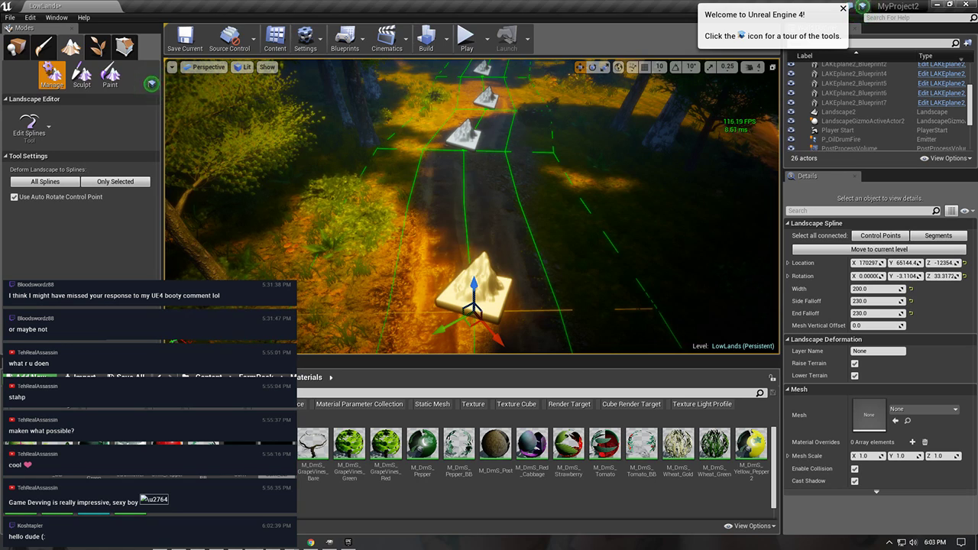
- Raise the spline control point behind the selected one slightly to adjust the forest path's height
key("r")
left_click(464, 129)
left_click(461, 130)
right_click_drag(546, 176, 547, 161)
left_click(580, 67)
left_click_drag(463, 127, 463, 125)
right_click_drag(463, 124, 443, 134)
- Raise the next control points along the shaded slope, bringing the one nearest the view to a Z of about -12026
left_click(553, 164)
left_click_drag(559, 155, 558, 151)
right_click_drag(557, 150, 519, 145)
left_click(558, 189)
left_click_drag(558, 188, 559, 184)
right_click_drag(559, 184, 558, 149)
key("w")
left_click(483, 229)
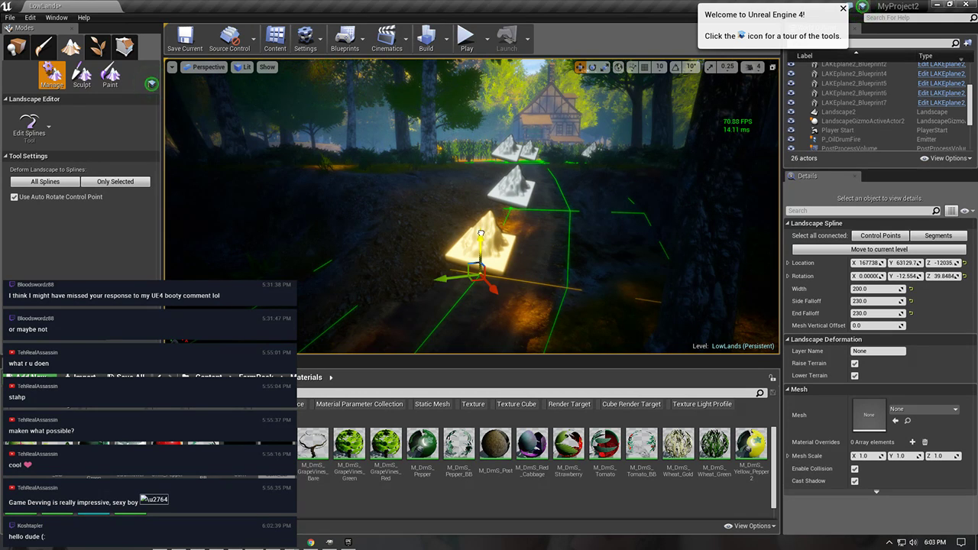
left_click_drag(481, 233, 479, 229)
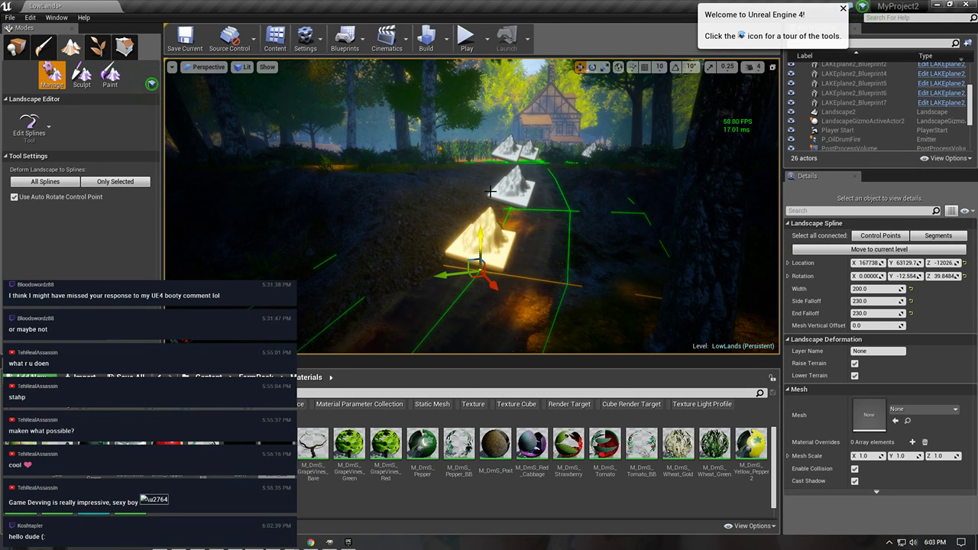
- Rotate the two control points on the shaded slope below the house to retilt the path
left_click(591, 66)
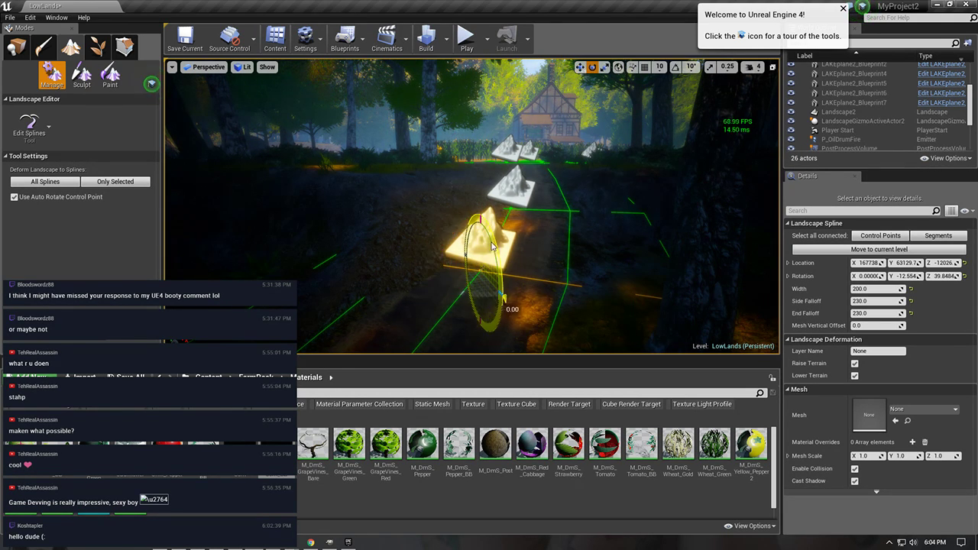
left_click_drag(493, 246, 495, 260)
left_click_drag(502, 299, 501, 305)
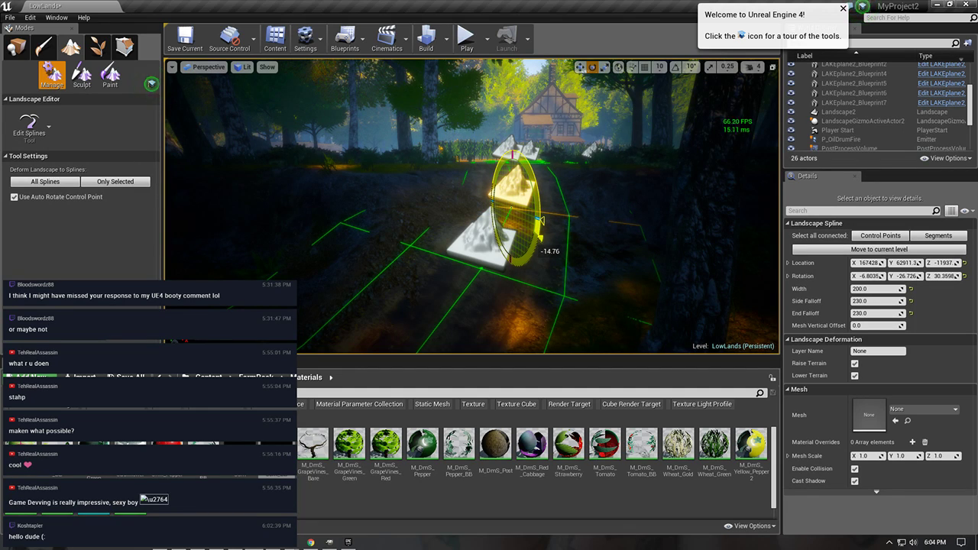
- Raise the upper control point on the slope and the next one at the edge of the field facing the house
right_click_drag(539, 220, 573, 287)
left_click(580, 67)
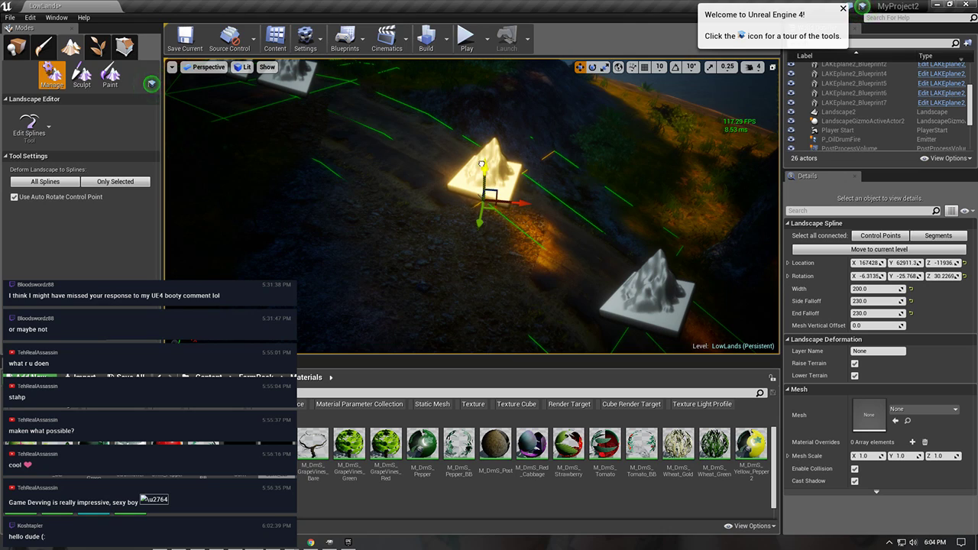
left_click_drag(482, 165, 482, 150)
right_click_drag(481, 150, 396, 92)
left_click(518, 211)
left_click_drag(542, 216, 538, 208)
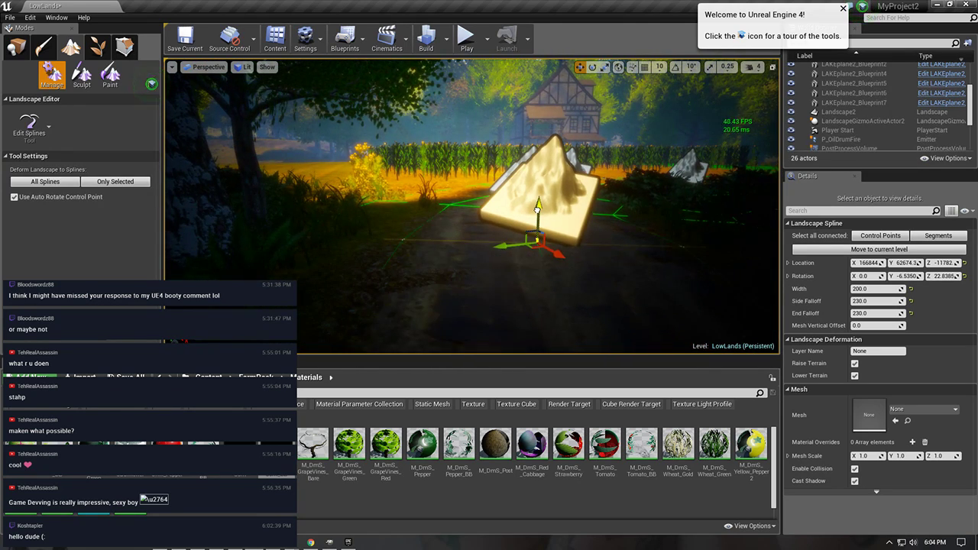
- Reposition the spline control points at the bend where the path meets the field
right_click_drag(537, 204, 658, 271)
left_click(465, 186)
left_click_drag(491, 202, 453, 216)
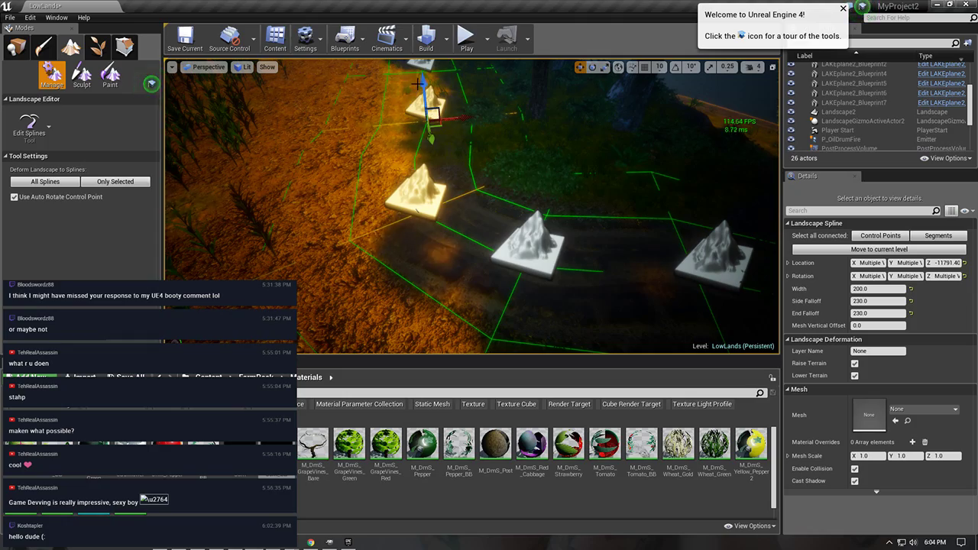
key("w")
right_click_drag(419, 90, 413, 79)
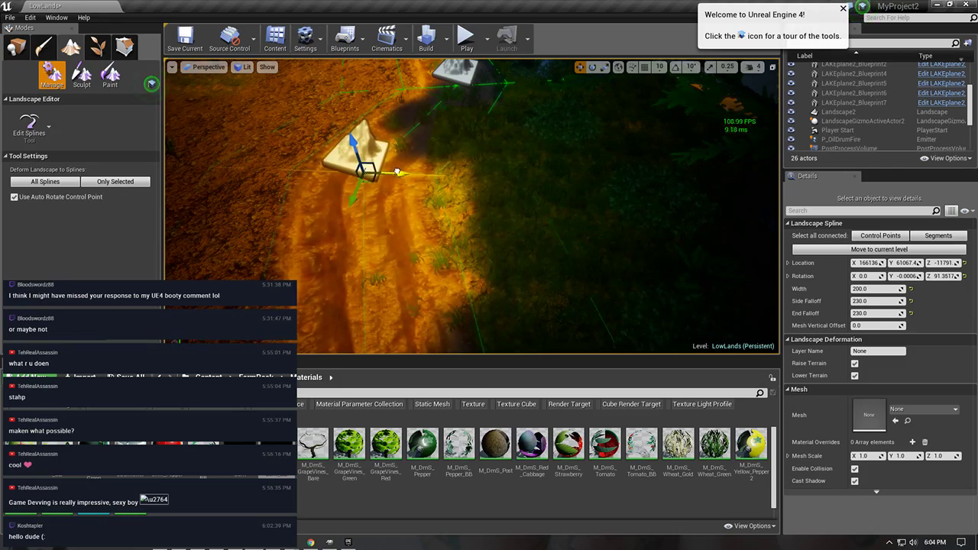
- Shift the following control points sideways along the field's edge to smooth the road's curve
right_click_drag(398, 173, 507, 183)
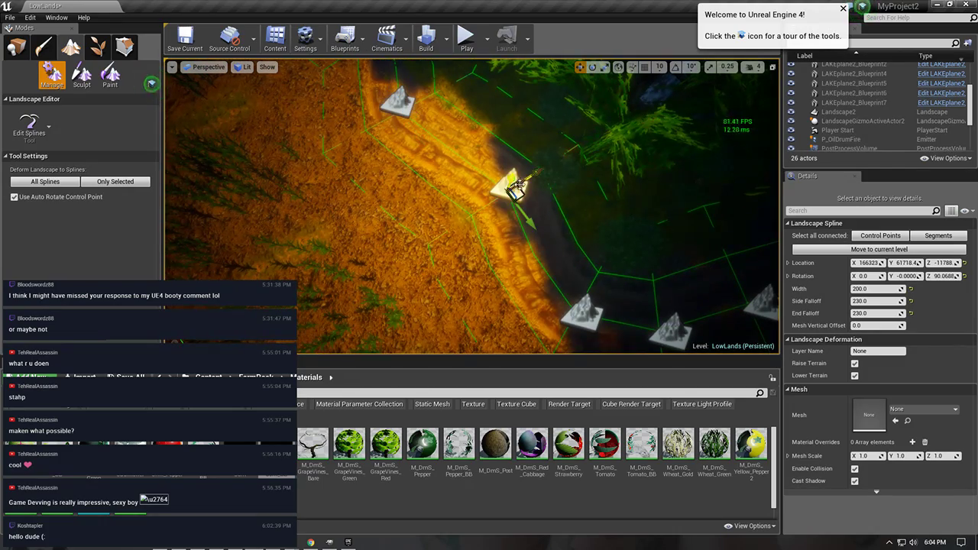
left_click_drag(524, 181, 499, 198)
right_click_drag(497, 199, 487, 183)
left_click(487, 183)
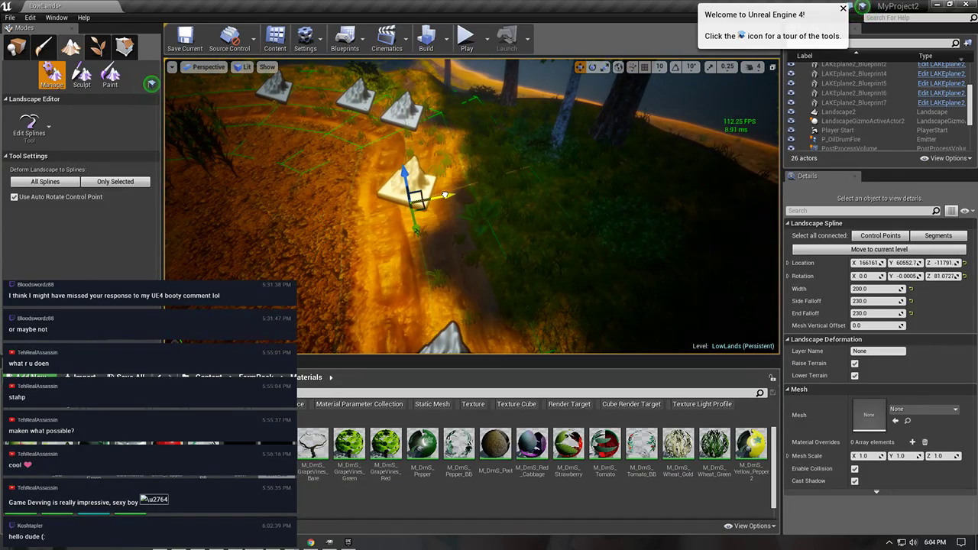
left_click_drag(444, 195, 451, 194)
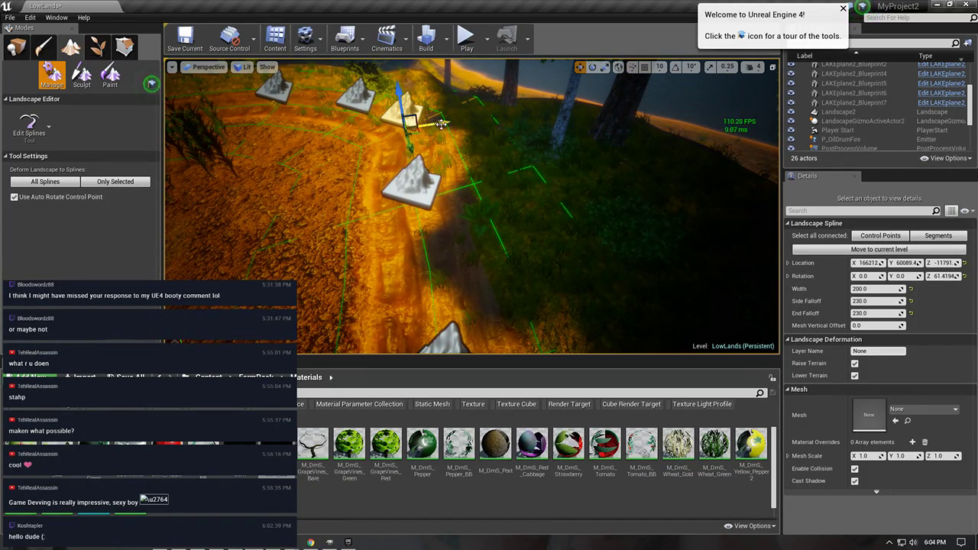
right_click_drag(421, 130, 508, 105)
- Adjust the heights and positions of the three control points along the cornfield road leading to the house
right_click_drag(387, 128, 346, 168)
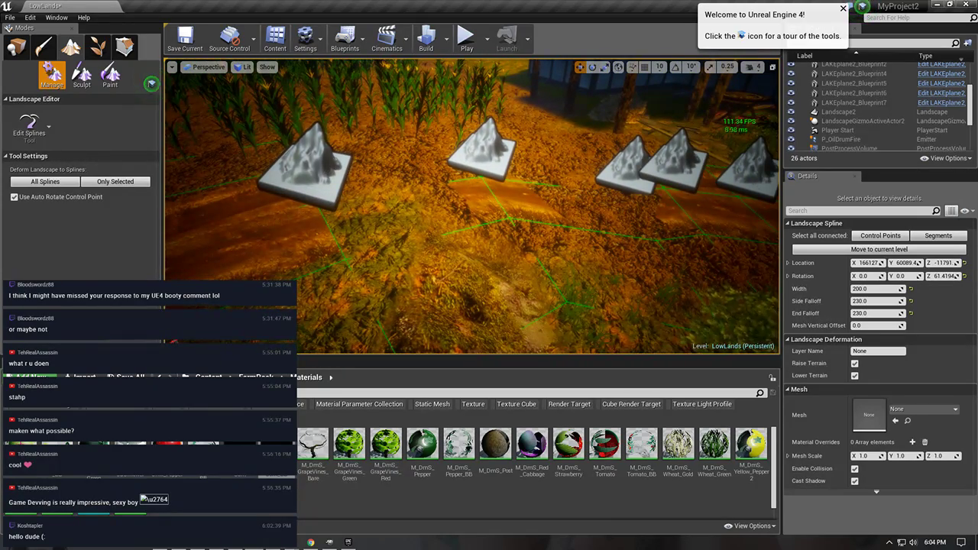
left_click(311, 161)
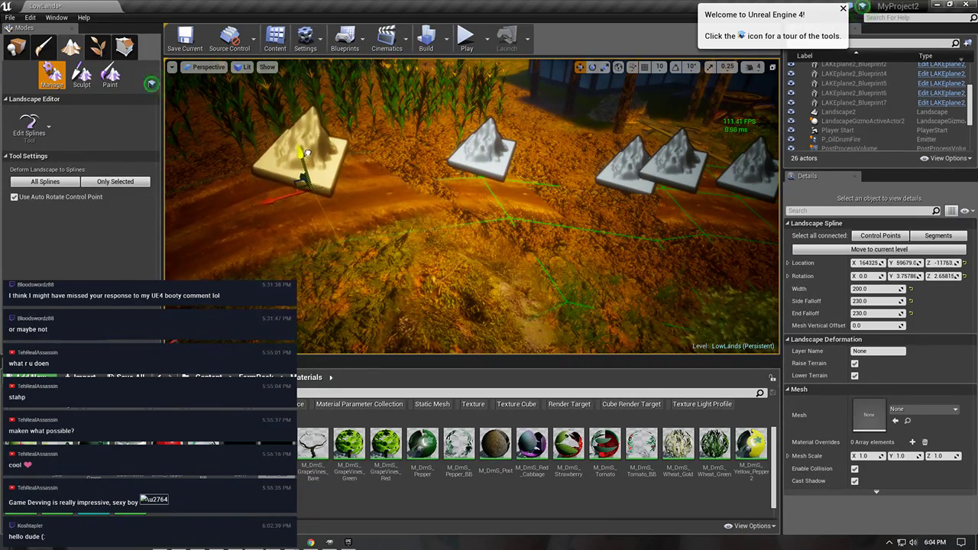
left_click(487, 144)
left_click_drag(484, 139, 488, 122)
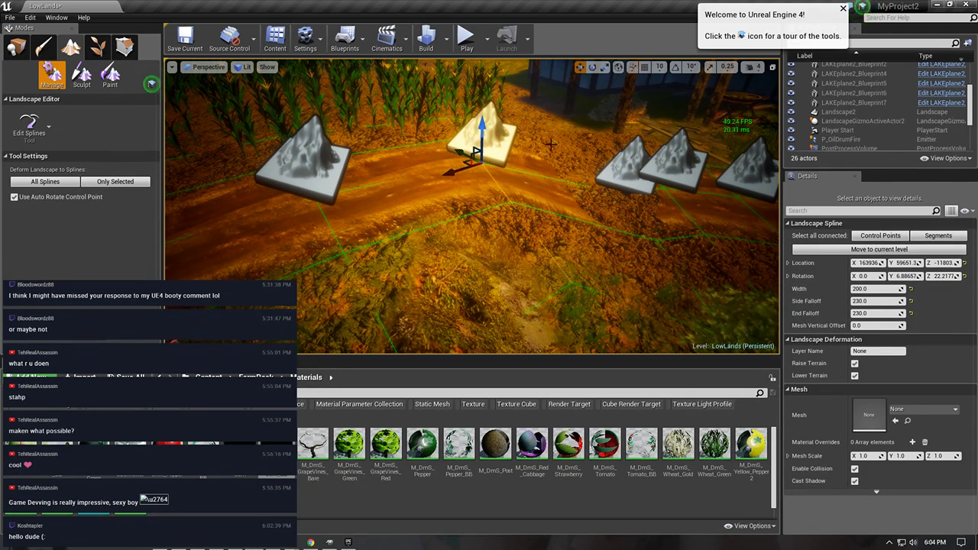
left_click(616, 168)
left_click_drag(633, 163, 580, 192)
- Hide the editor overlays, leave spline editing for sculpting, and examine the reshaped road beside the house
key("g")
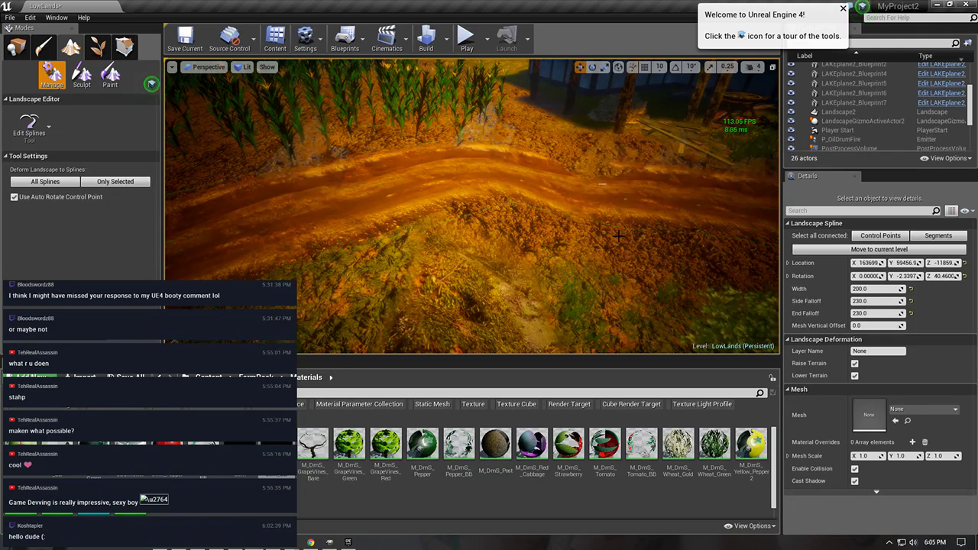
mouse_move(544, 285)
right_mouse_down()
mouse_move(580, 271)
mouse_move(544, 285)
right_mouse_up()
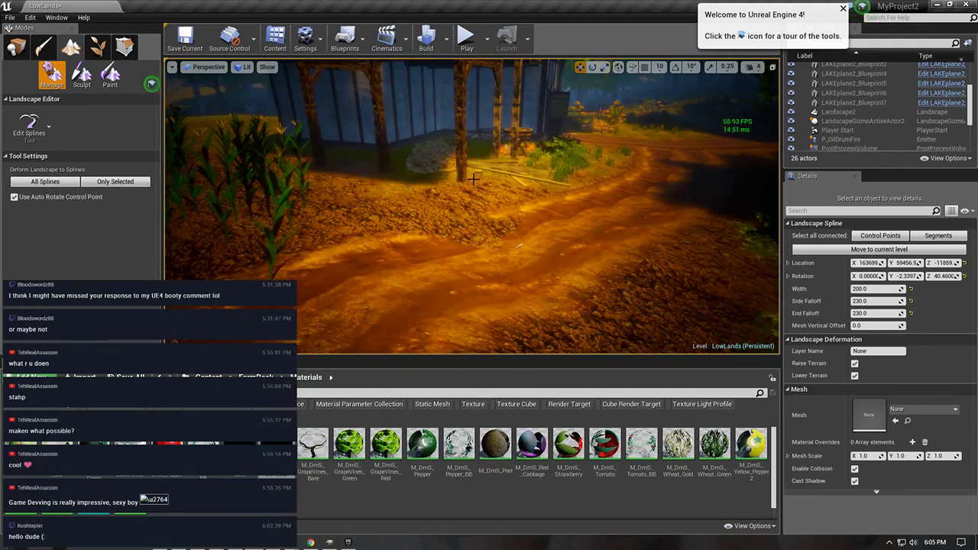
left_click(82, 75)
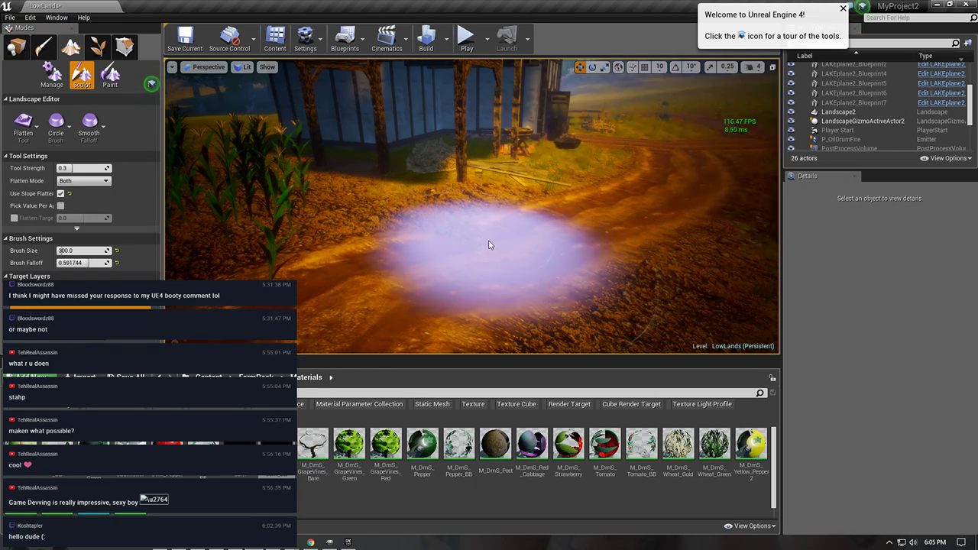
right_click_drag(672, 184, 756, 174)
- Place a new Player Start on the ground beside the house's open green door
left_click(17, 48)
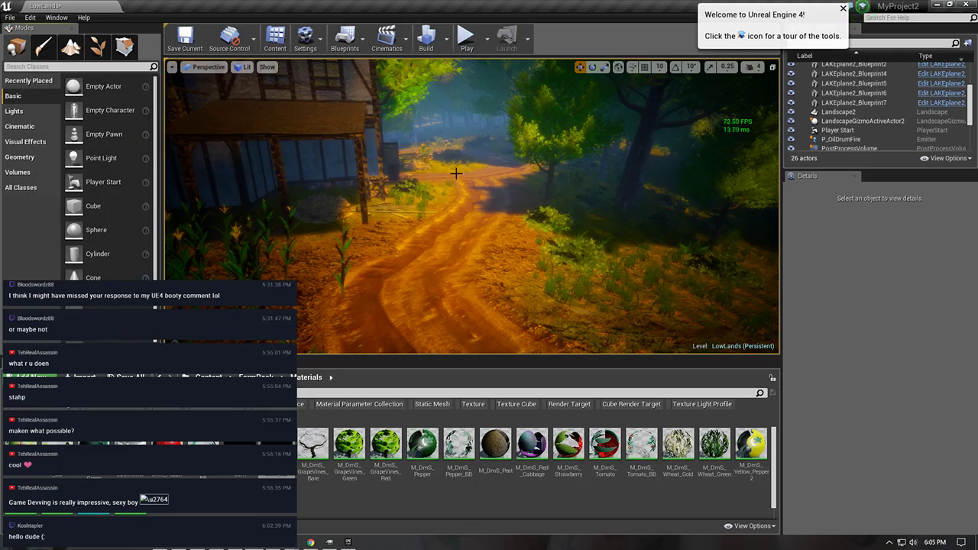
key("w")
mouse_move(461, 172)
right_mouse_down()
mouse_move(470, 165)
mouse_move(382, 172)
mouse_move(356, 208)
right_mouse_up()
key("s")
left_click_drag(99, 182, 442, 134)
key("a")
right_click_drag(431, 99, 527, 103)
left_click_drag(510, 179, 516, 178)
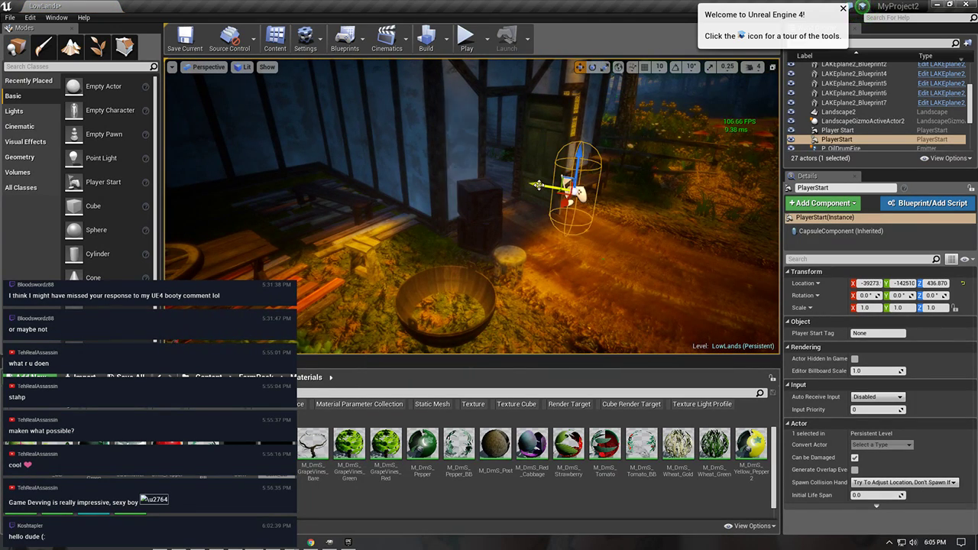
- Test-play the level briefly, exit, and delete the old Player Start actor, keeping the new one by the house
left_click(487, 72)
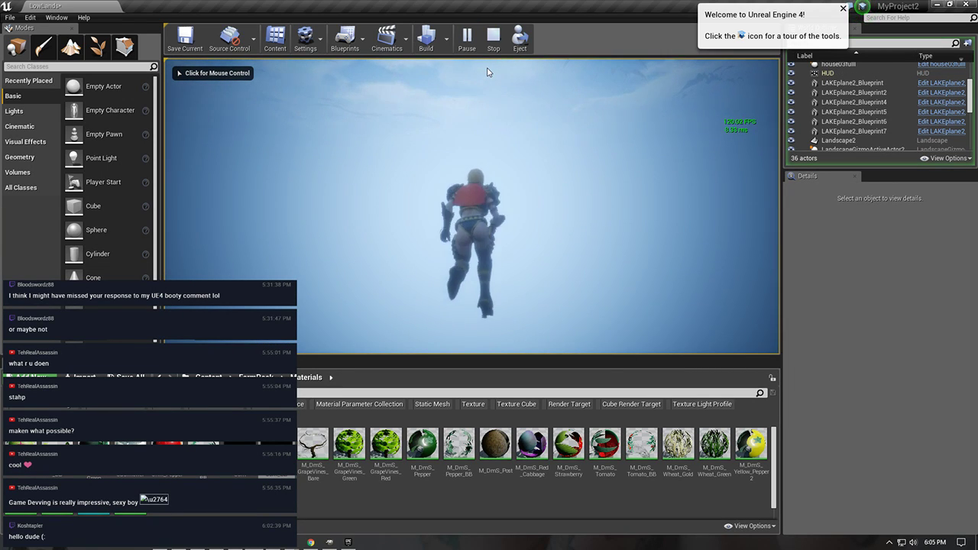
key("Escape")
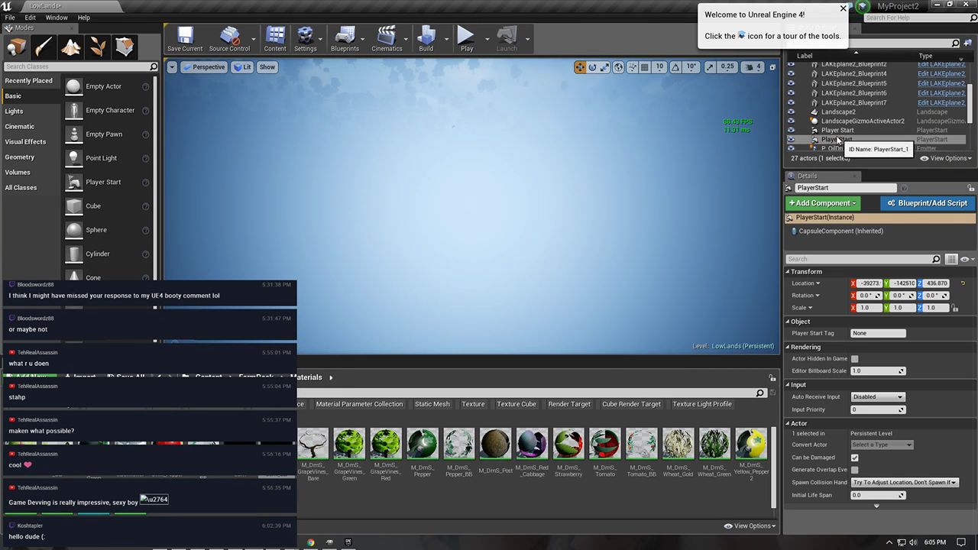
double_click(837, 132)
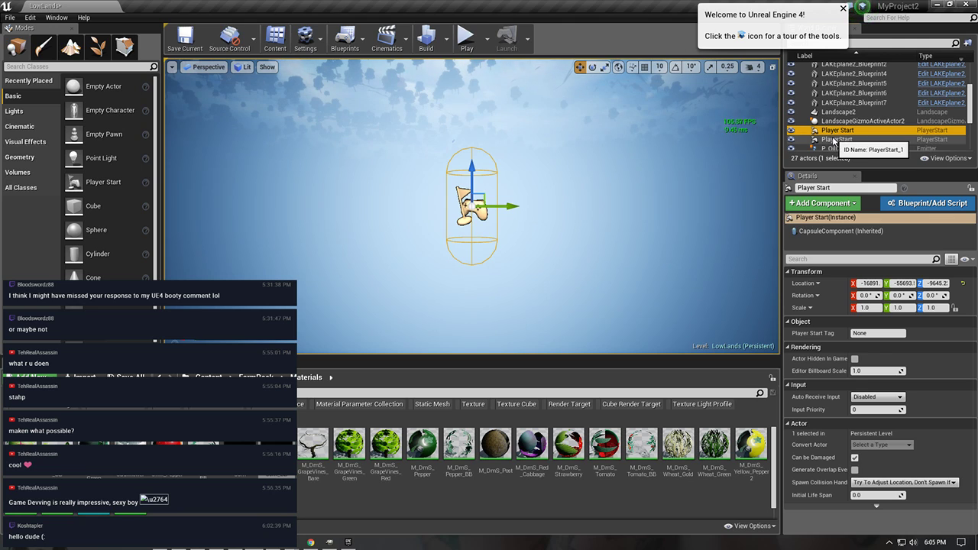
key("Delete")
left_click(834, 140)
double_click(833, 133)
- Play the level from the new start and walk the character along the road to the cornfield
left_click(466, 37)
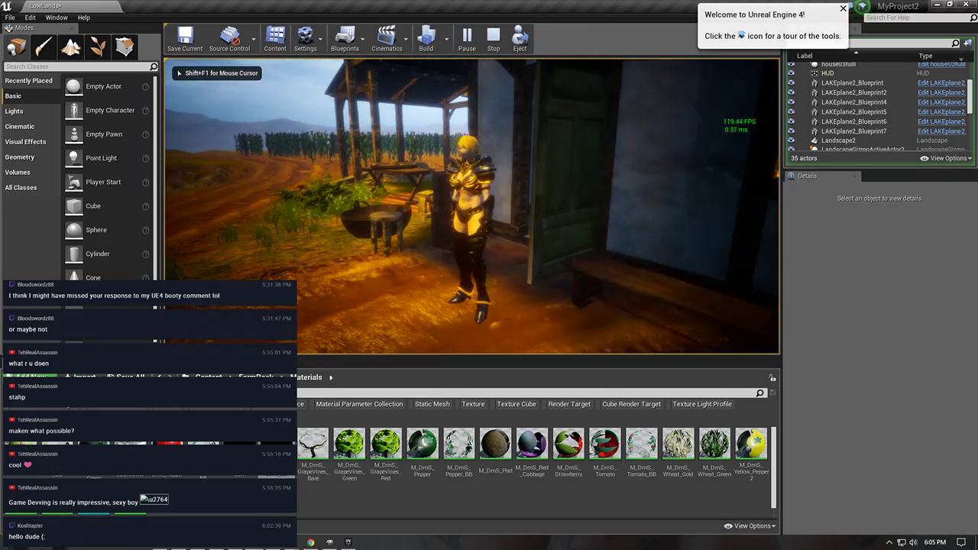
key("w")
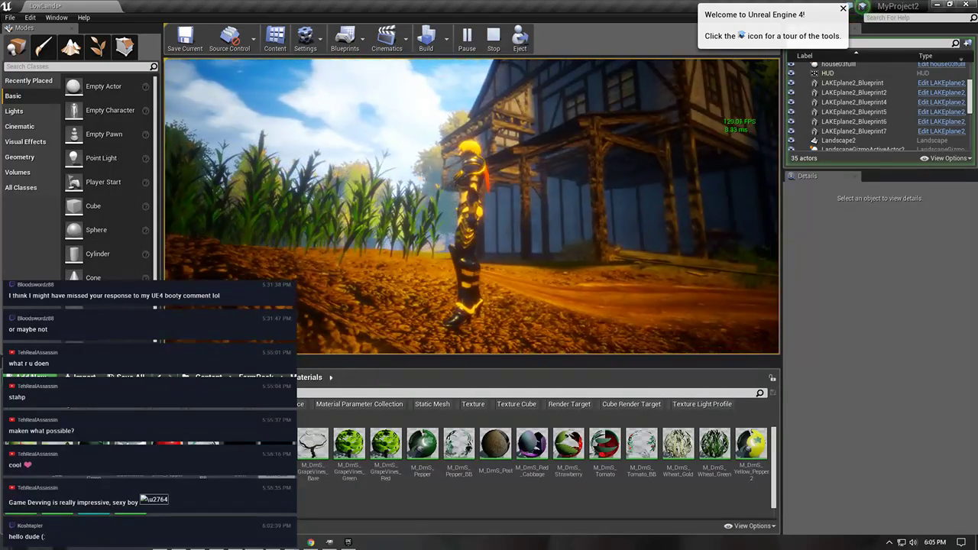
key("Escape")
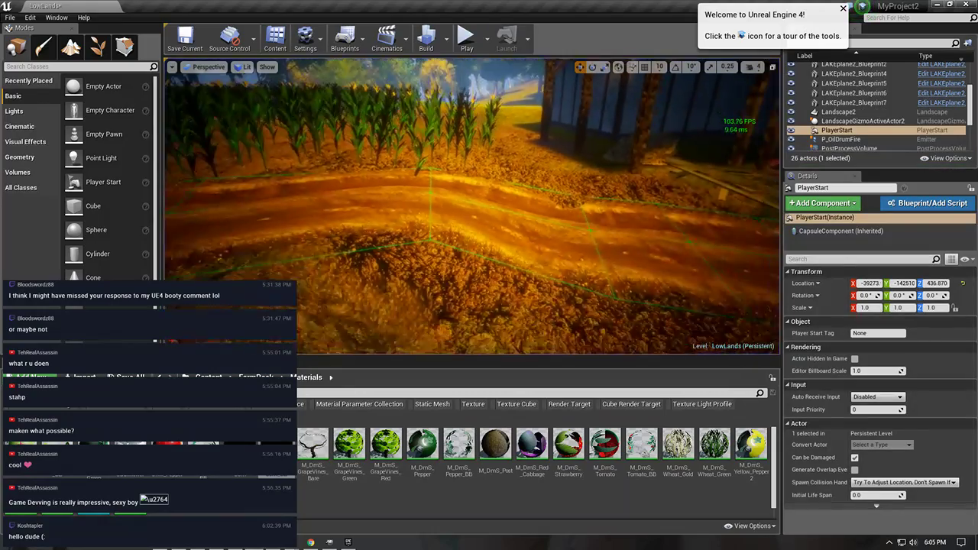
- Return to landscape sculpting at the road's edge by the cornfield and choose the Smooth tool
right_click_drag(472, 207, 505, 126)
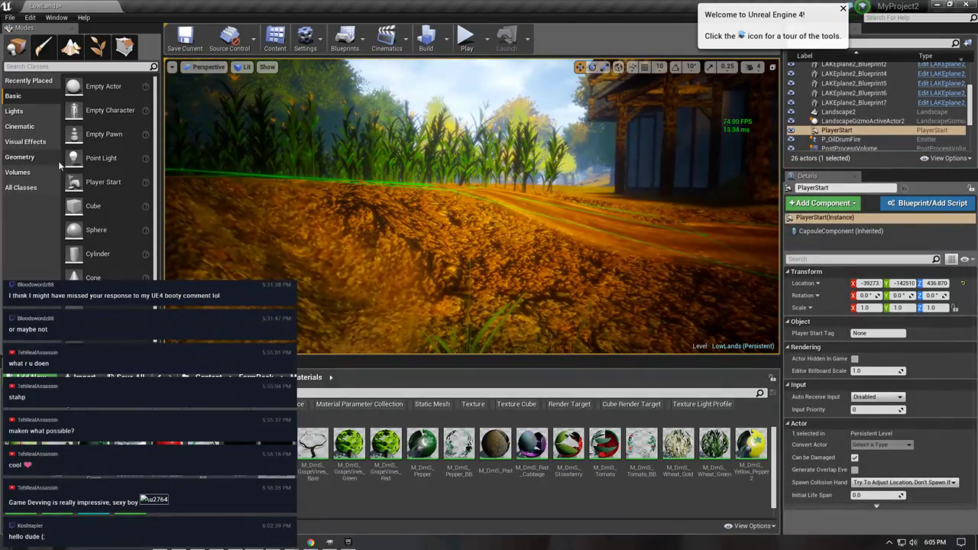
left_click(71, 48)
left_click(23, 122)
left_click(61, 185)
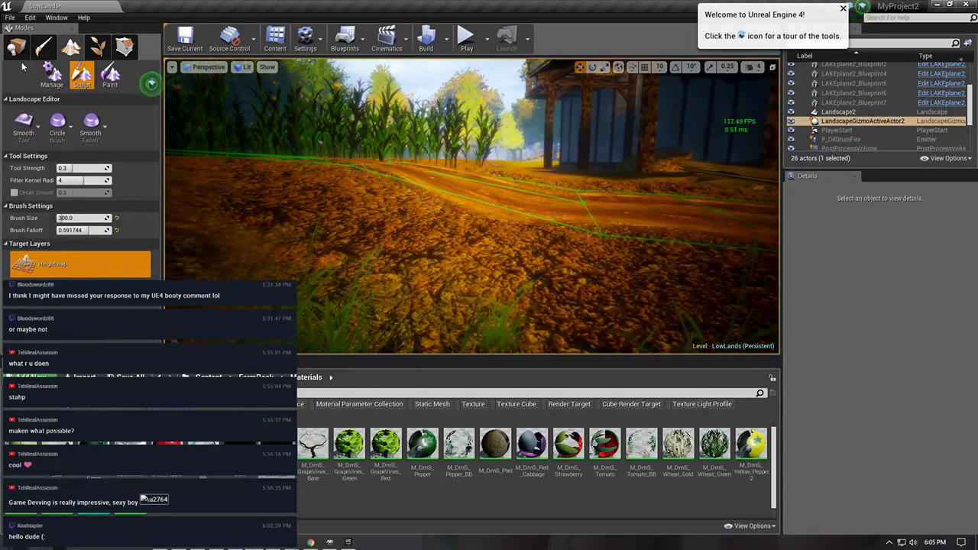
- Move the cornfield bend's spline control point to a Y of about 59532 and a Z of about -11852
left_click(51, 73)
left_click(389, 134)
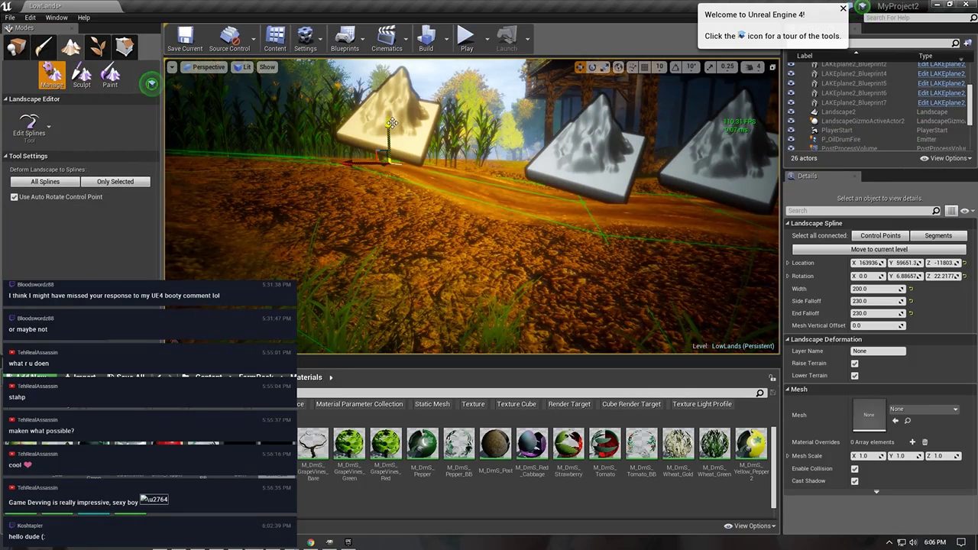
mouse_move(472, 170)
right_mouse_down()
mouse_move(412, 172)
mouse_move(451, 222)
mouse_move(471, 171)
right_mouse_up()
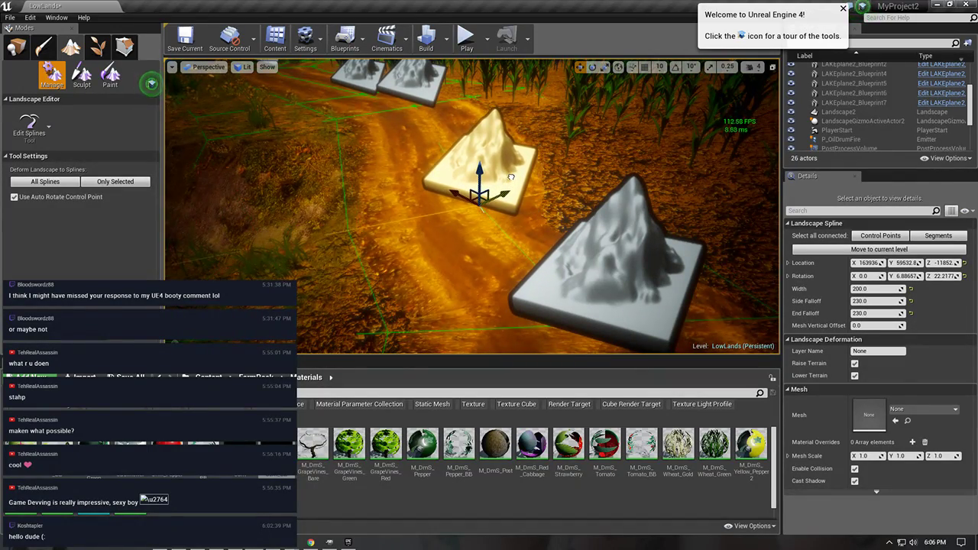
right_click_drag(511, 177, 611, 172)
- Switch from spline editing to landscape sculpting with the Flatten tool
left_click(81, 75)
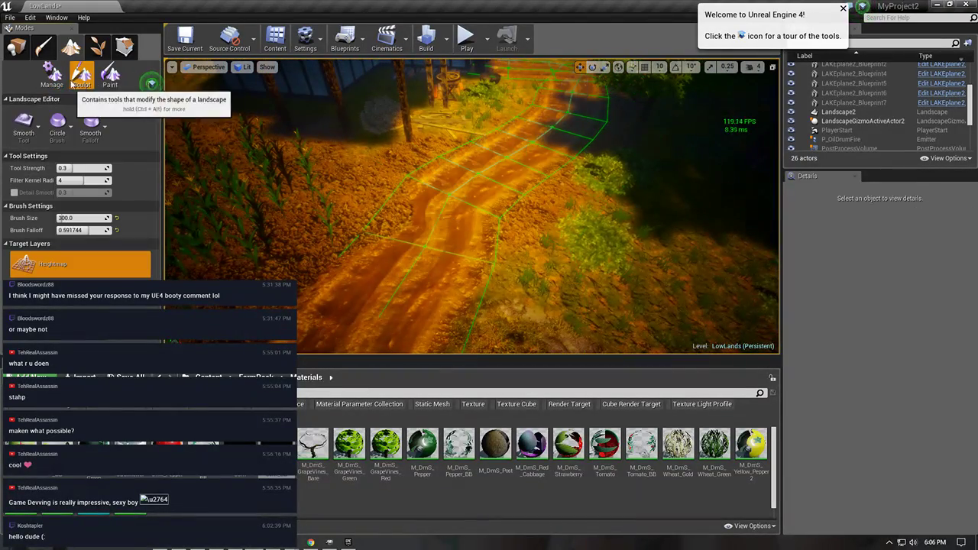
left_click(23, 122)
left_click(76, 218)
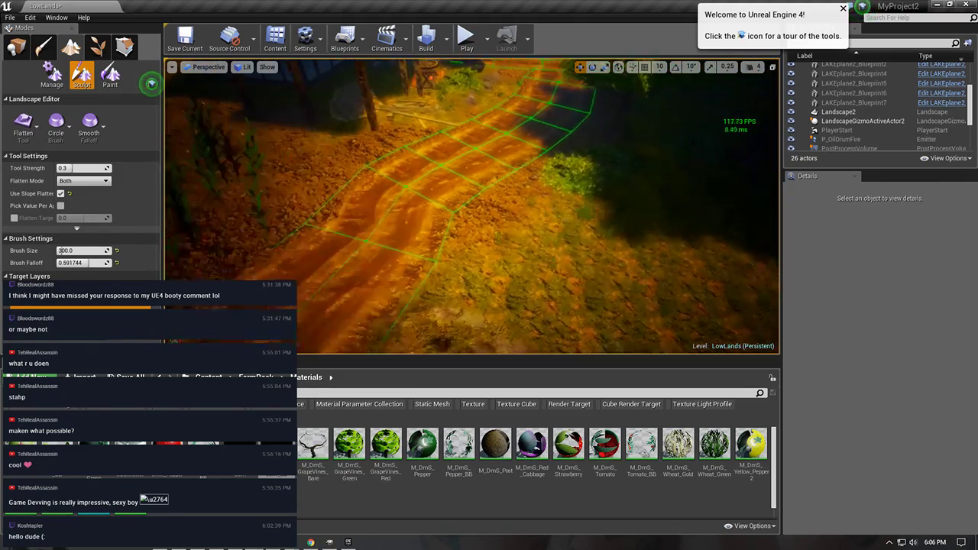
- Flatten the terrain along the dirt road between the cornfield bend and the house
mouse_move(473, 207)
right_mouse_down()
mouse_move(420, 210)
mouse_move(405, 183)
mouse_move(489, 172)
mouse_move(489, 229)
mouse_move(360, 152)
right_mouse_up()
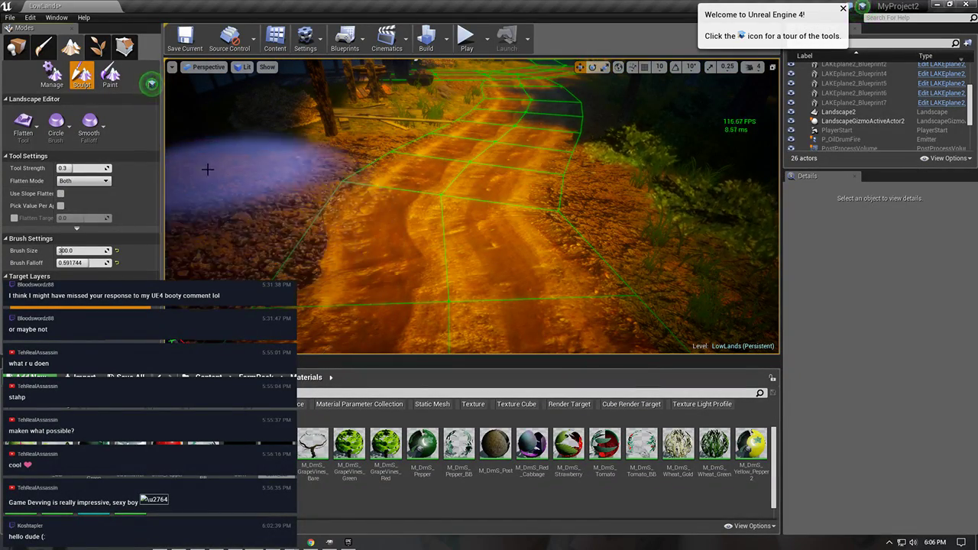
mouse_move(216, 170)
left_mouse_down()
mouse_move(526, 167)
mouse_move(546, 126)
left_mouse_up()
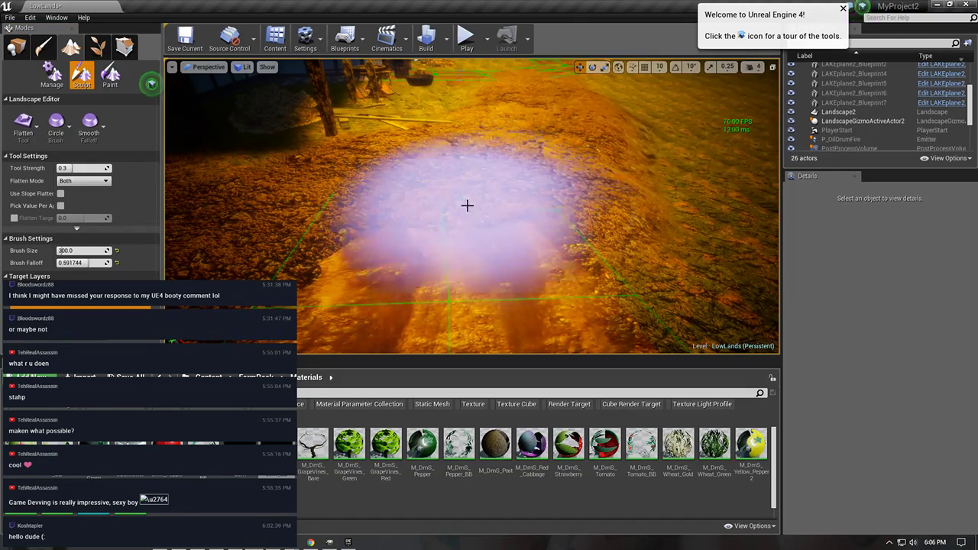
mouse_move(567, 270)
right_mouse_down()
mouse_move(535, 328)
mouse_move(573, 225)
right_mouse_up()
mouse_move(572, 225)
left_mouse_down()
mouse_move(529, 178)
mouse_move(518, 185)
mouse_move(456, 84)
mouse_move(543, 97)
mouse_move(540, 148)
mouse_move(478, 242)
left_mouse_up()
mouse_move(478, 242)
right_mouse_down()
mouse_move(481, 176)
mouse_move(581, 221)
mouse_move(535, 206)
mouse_move(489, 264)
mouse_move(510, 247)
right_mouse_up()
- Switch to spline editing and raise the first two control points of the buried road near the house, the second to a Z of about -11856
left_click(51, 75)
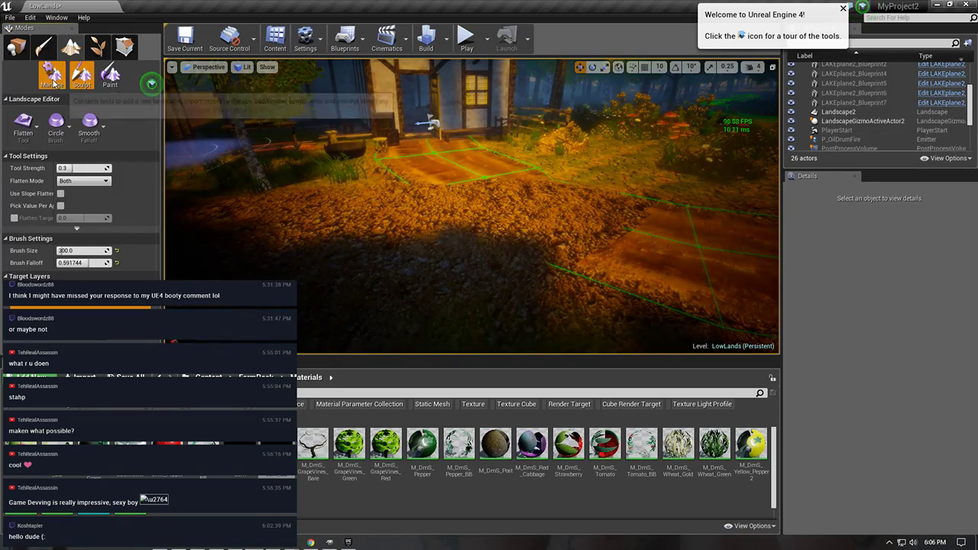
left_click(534, 177)
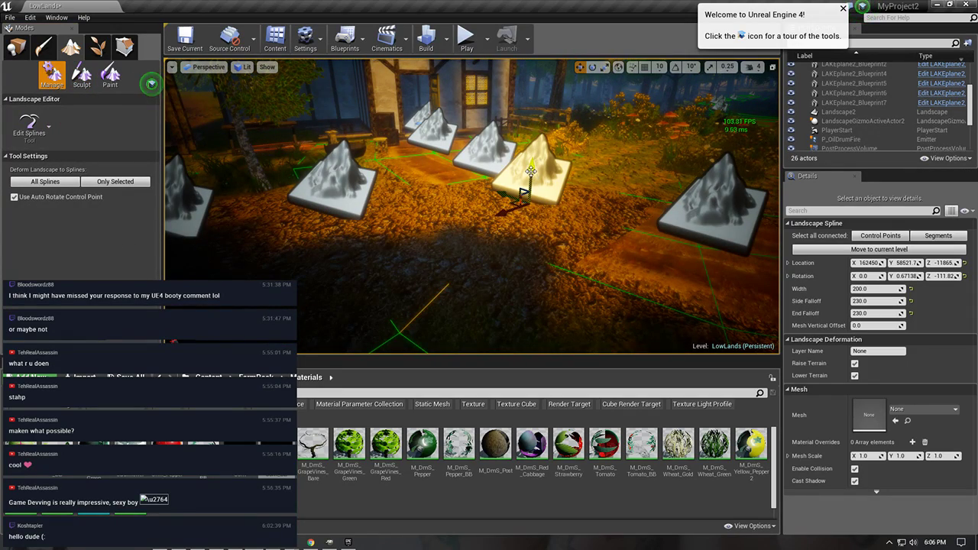
left_click_drag(532, 169, 534, 163)
right_click_drag(534, 164, 494, 174)
left_click(511, 162)
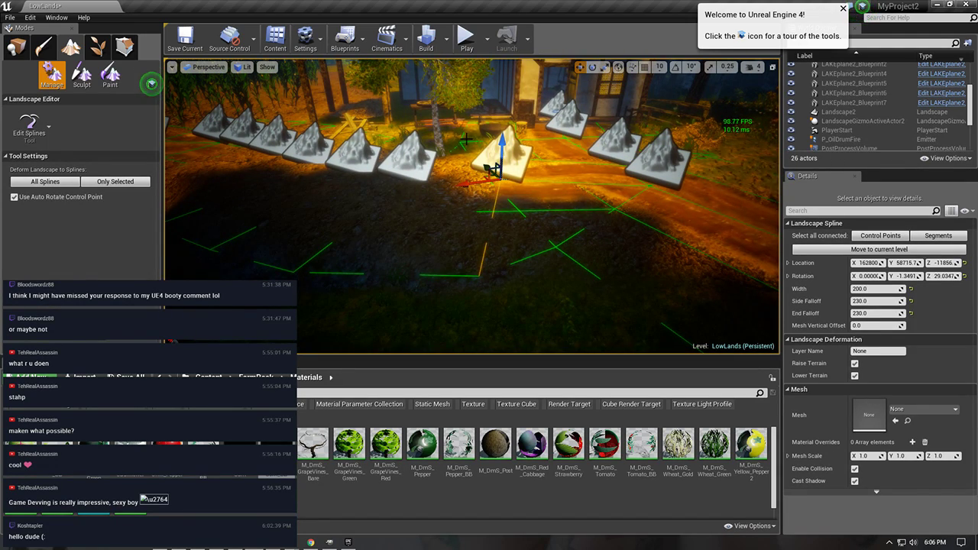
- Raise the next two road spline control points toward the cornfield, the second to a Z of about -11852
left_click(407, 159)
left_click_drag(405, 146, 408, 137)
right_click_drag(456, 161, 390, 162)
left_click(566, 155)
left_click_drag(567, 153, 564, 136)
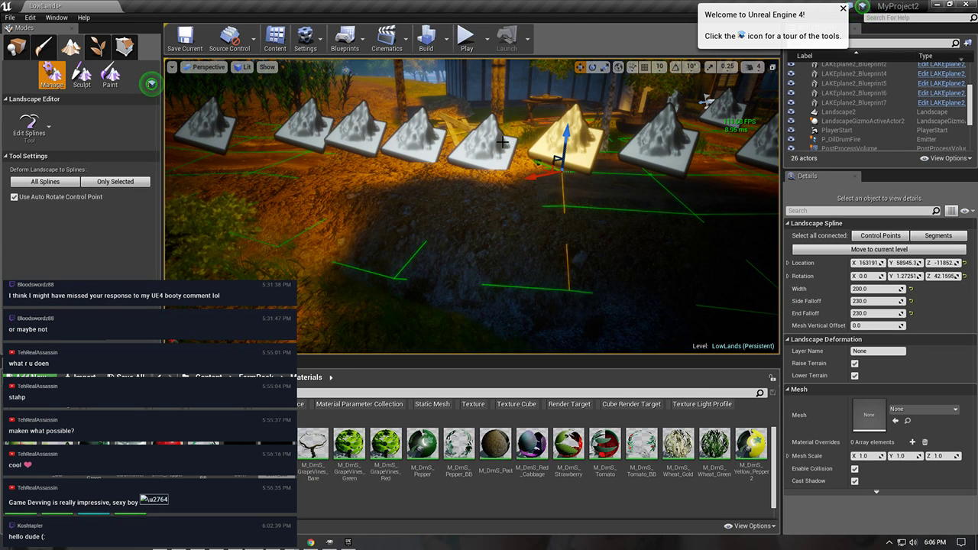
- Raise two further control points nearer the cornfield, the last to a Z of about -11854, and select all connected spline segments
left_click(475, 147)
left_click_drag(485, 137, 489, 123)
left_click(428, 124)
left_click_drag(405, 131, 356, 113)
left_click(339, 135)
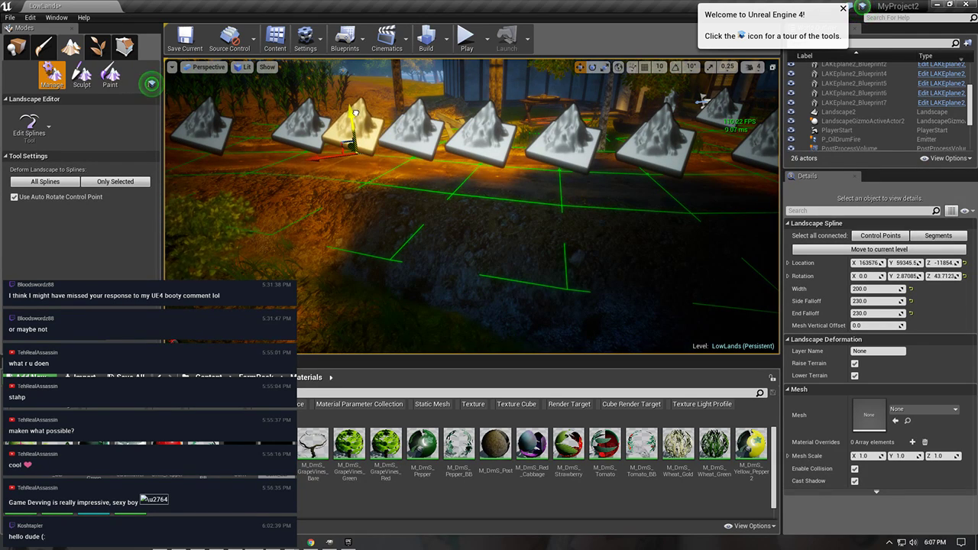
left_click(938, 235)
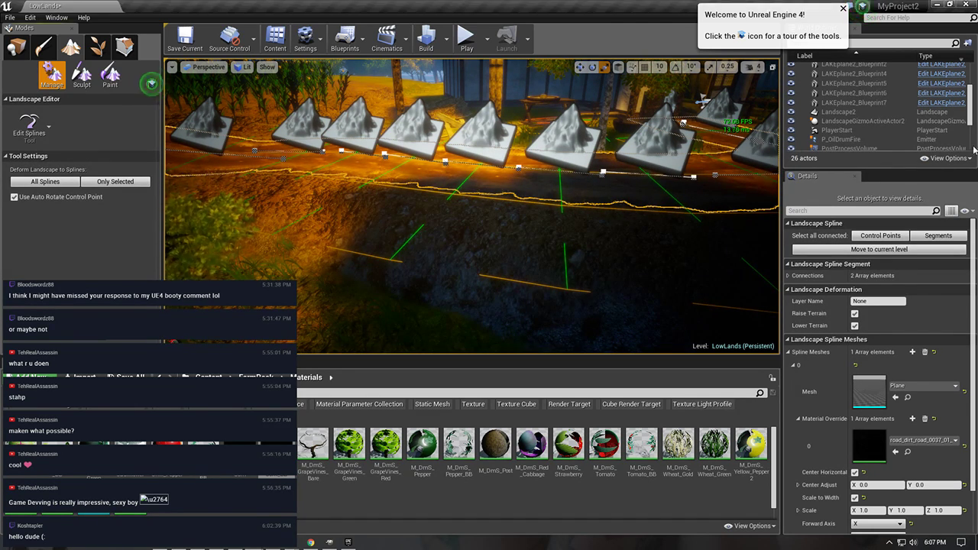
right_click_drag(502, 169, 521, 160)
- Play the level, run the character from the house along the road beside the cornfield, and stop playing
left_click(464, 45)
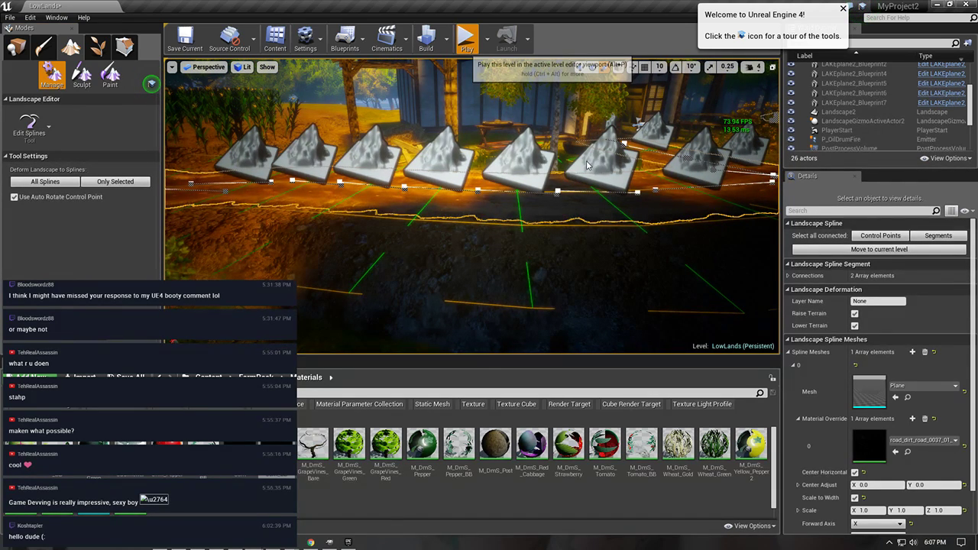
key("alt+p")
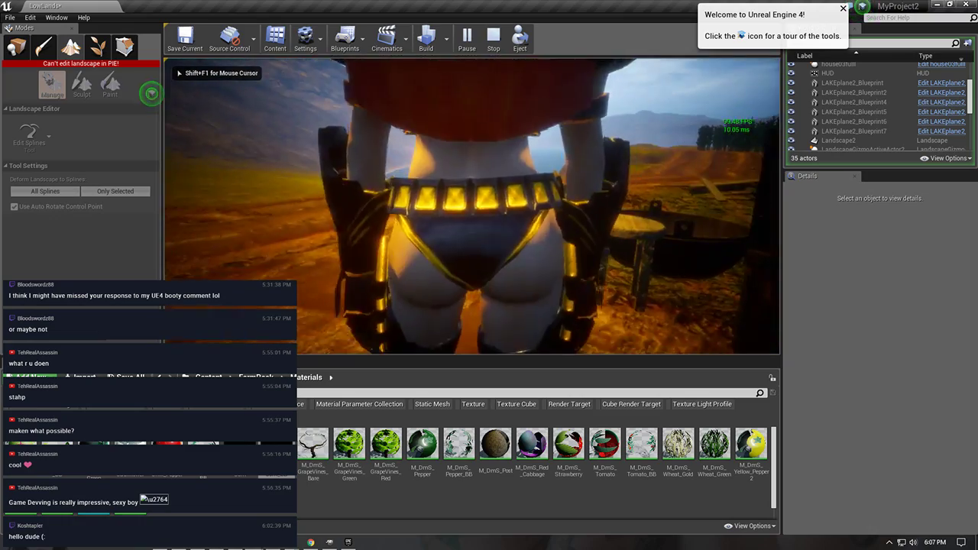
key("w")
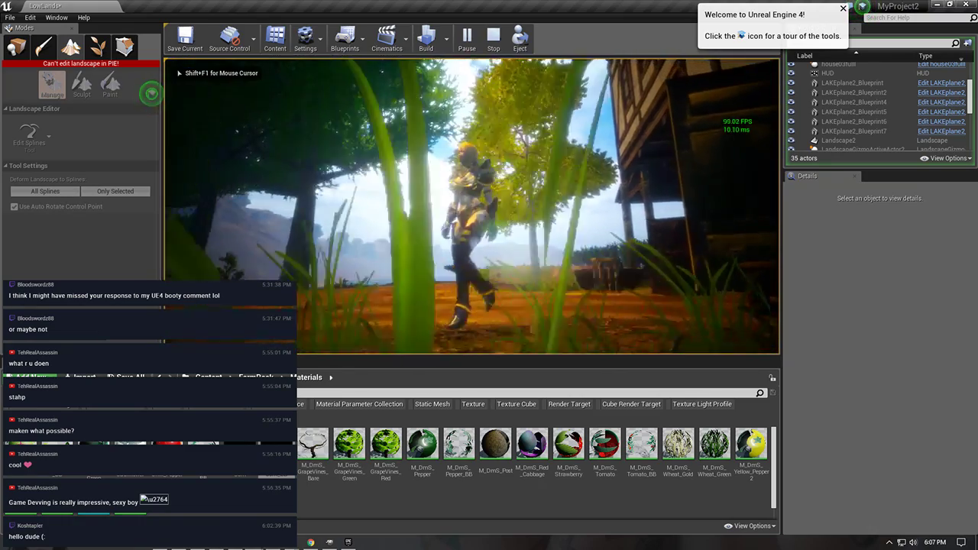
key("s")
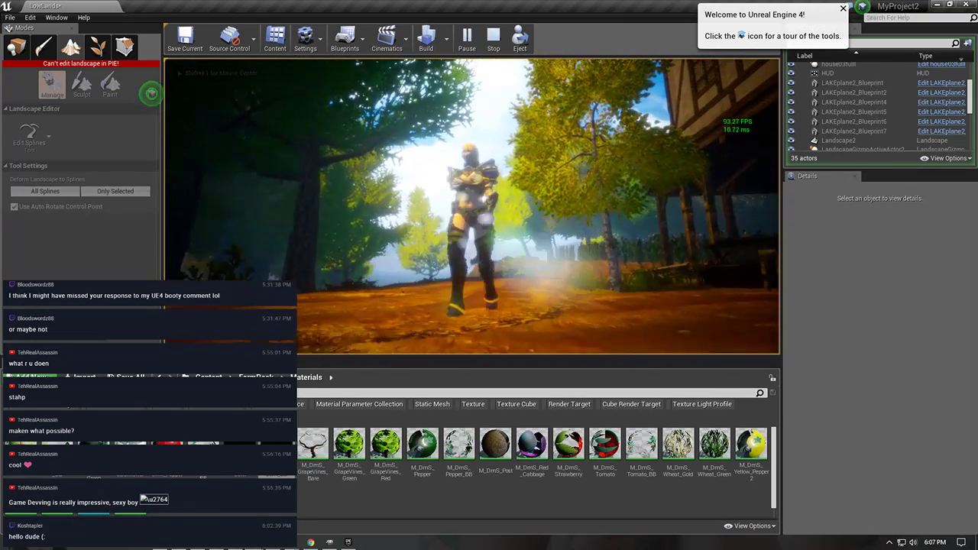
key("d")
key("w")
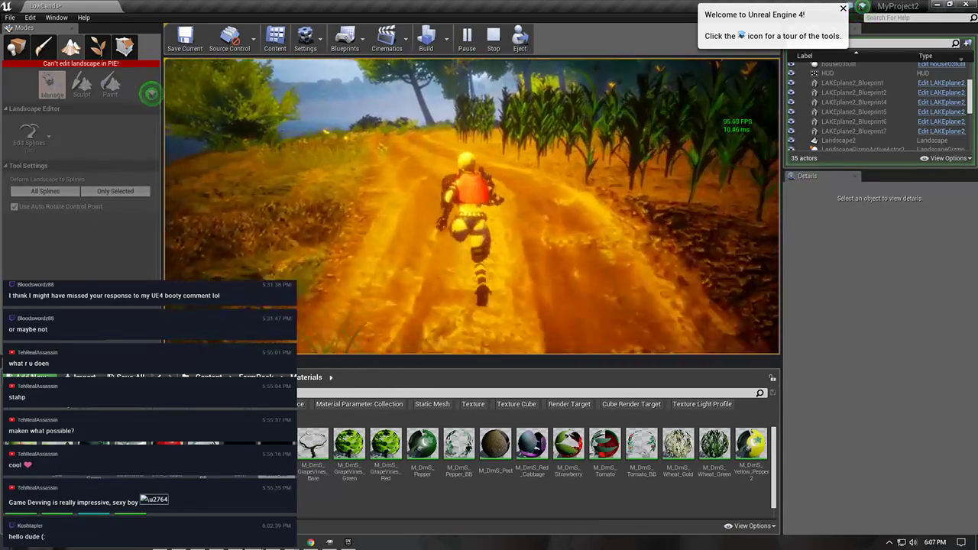
key("shift+F1")
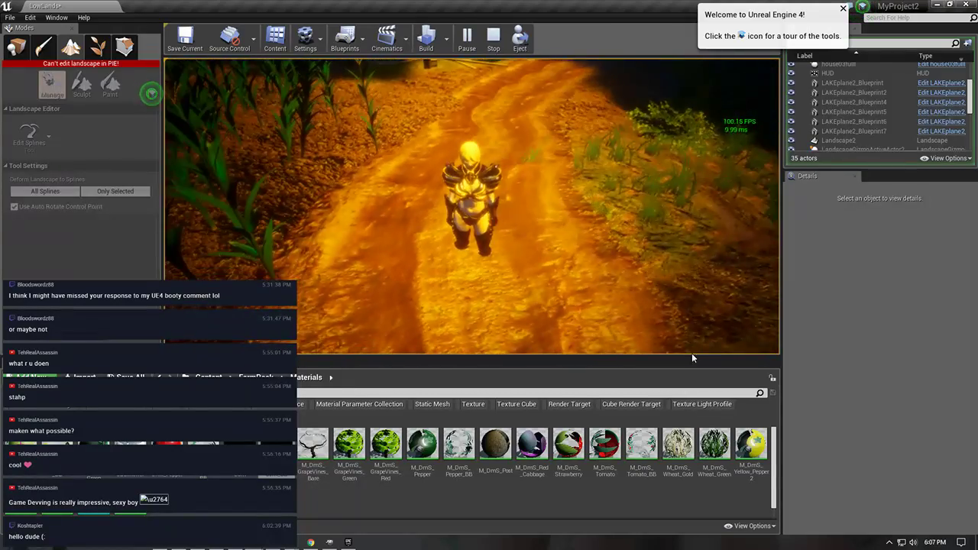
key("Escape")
- Return to landscape sculpting and flatten the ground along the road's edges beside the cornfield
left_click(82, 76)
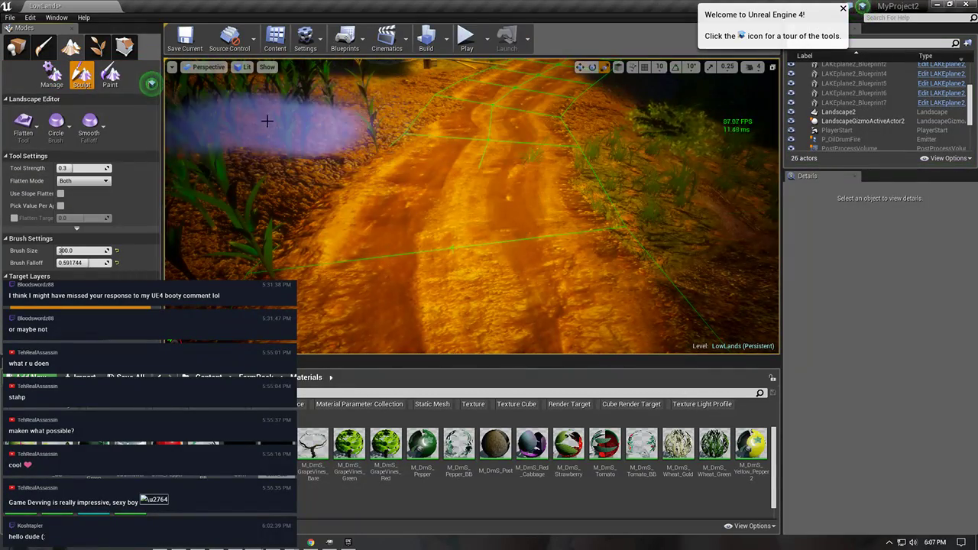
mouse_move(258, 134)
left_mouse_down()
mouse_move(252, 154)
mouse_move(266, 167)
mouse_move(252, 197)
mouse_move(216, 214)
left_mouse_up()
right_click_drag(216, 213, 255, 249)
right_click_drag(337, 256, 402, 264)
mouse_move(401, 264)
left_mouse_down()
mouse_move(583, 297)
mouse_move(665, 243)
left_mouse_up()
mouse_move(454, 295)
right_mouse_down()
mouse_move(454, 218)
mouse_move(454, 252)
right_mouse_up()
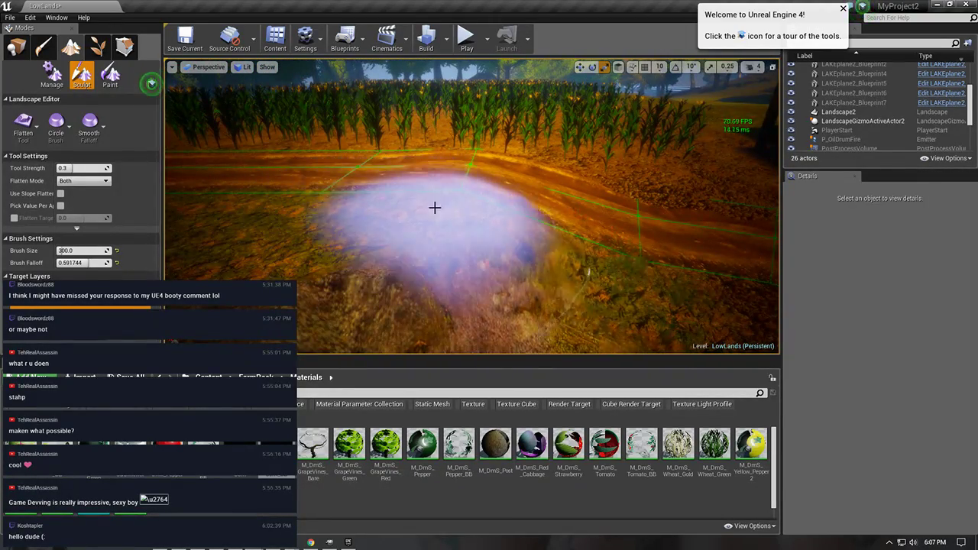
- Switch the sculpting tool to Smooth for the road's edge at the cornfield bend
mouse_move(607, 283)
right_mouse_down()
mouse_move(611, 321)
mouse_move(587, 287)
mouse_move(605, 293)
right_mouse_up()
left_click(22, 123)
left_click(46, 174)
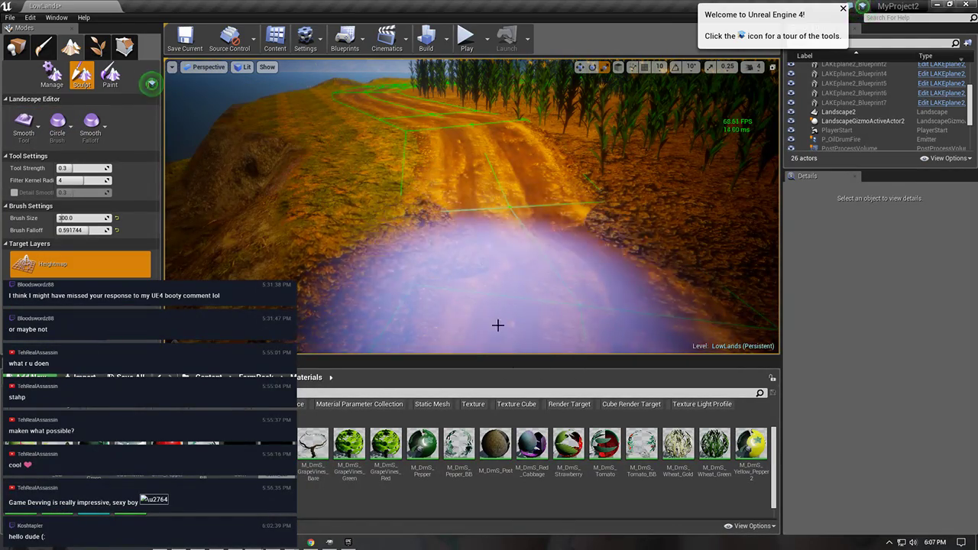
mouse_move(484, 331)
right_mouse_down()
mouse_move(490, 348)
mouse_move(527, 309)
mouse_move(562, 306)
mouse_move(573, 348)
mouse_move(562, 309)
mouse_move(535, 302)
mouse_move(520, 344)
mouse_move(473, 335)
right_mouse_up()
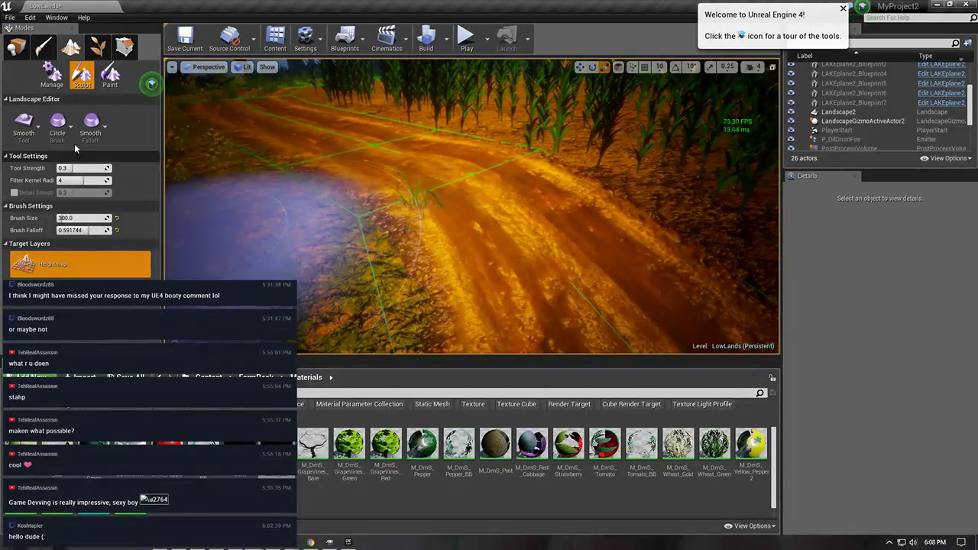
- Return to spline editing and lower the control point beside the cornfield to a Z of about -11796
left_click(52, 75)
left_click(486, 148)
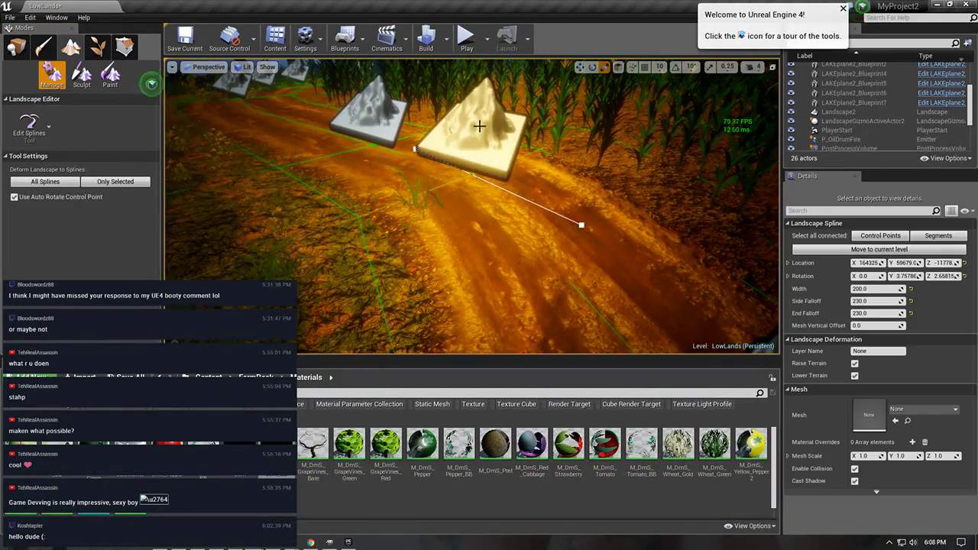
right_click_drag(479, 125, 567, 61)
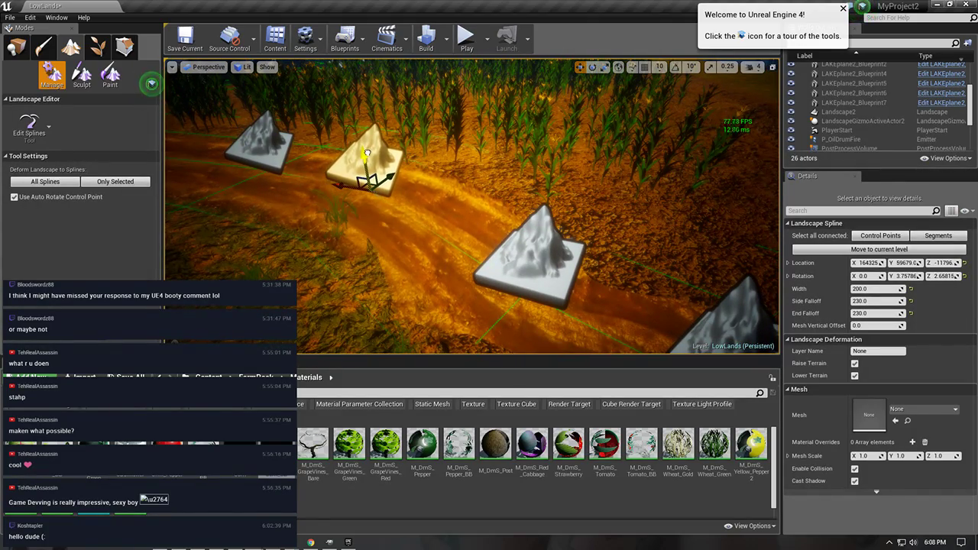
right_click_drag(368, 152, 306, 129)
- Turn on game view, inspect the road near the house and briefly play-test the level there
mouse_move(473, 214)
right_mouse_down()
mouse_move(454, 206)
mouse_move(489, 219)
right_mouse_up()
key("g")
mouse_move(326, 235)
right_mouse_down()
mouse_move(330, 260)
mouse_move(320, 236)
right_mouse_up()
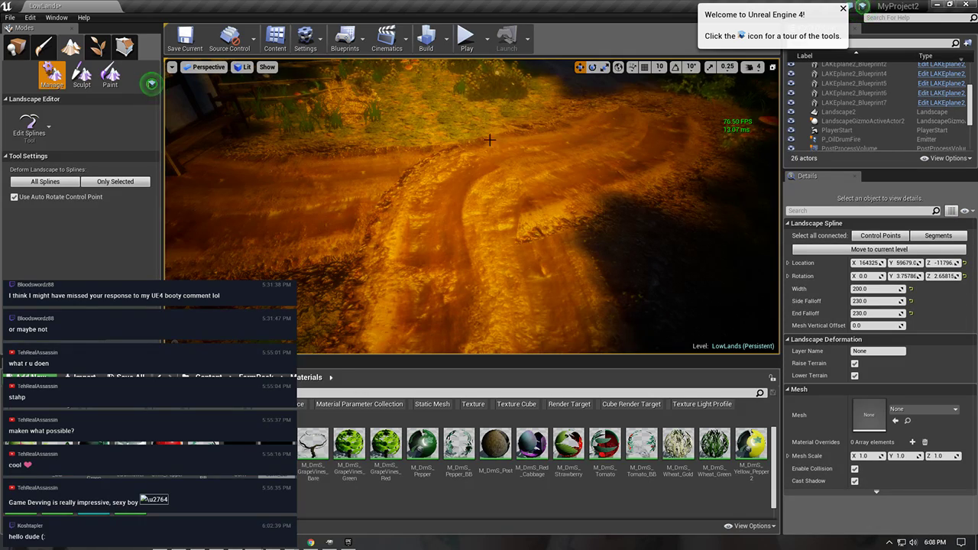
right_click_drag(462, 175, 508, 169)
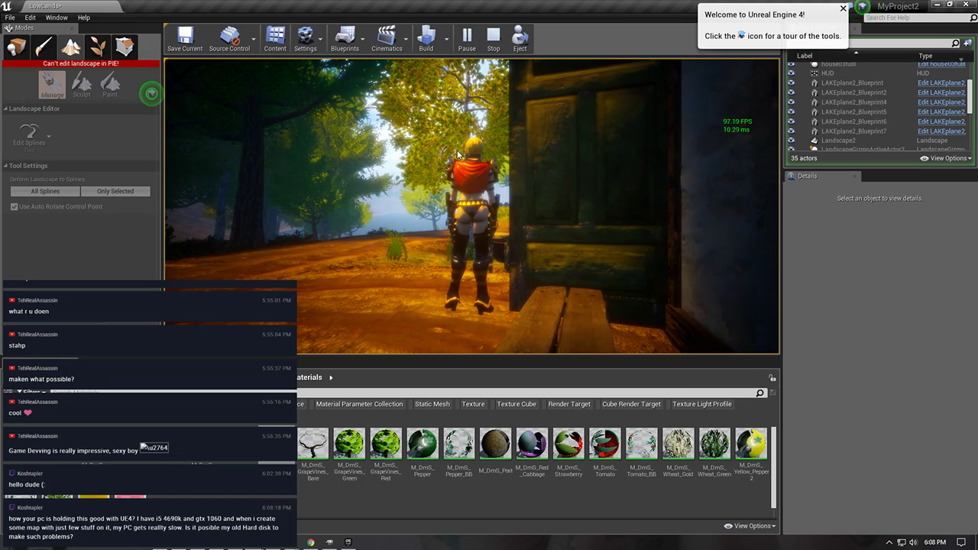
key("Escape")
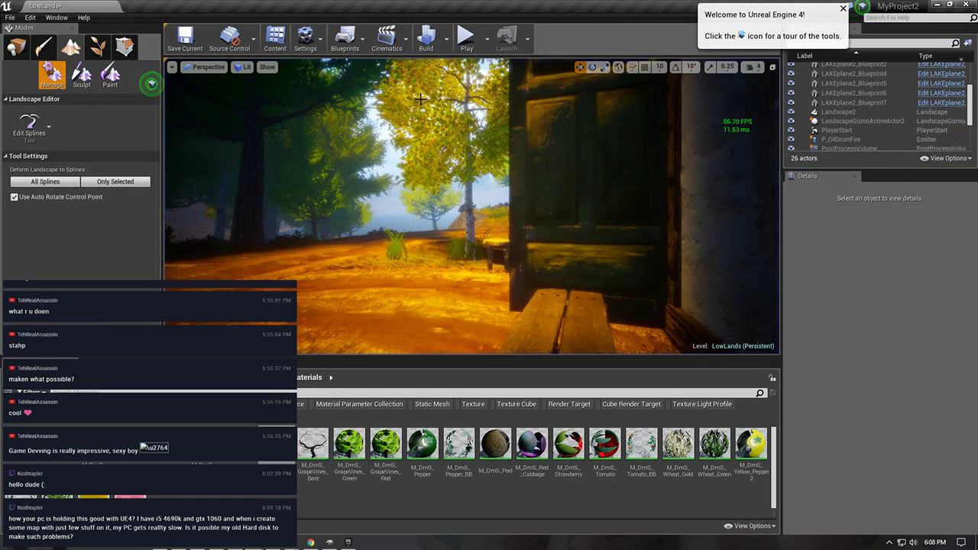
- Fly up above the house and set the viewport camera speed to 8 to view the lake from overhead
key("w")
right_click_drag(472, 207, 387, 323)
key("w")
key("s")
left_click(752, 67)
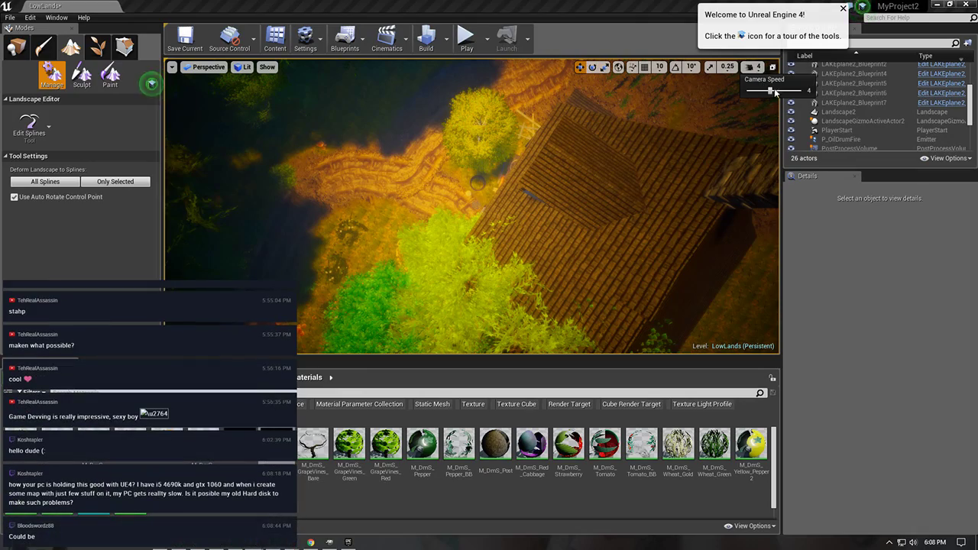
right_click_drag(460, 112, 460, 116)
key("s")
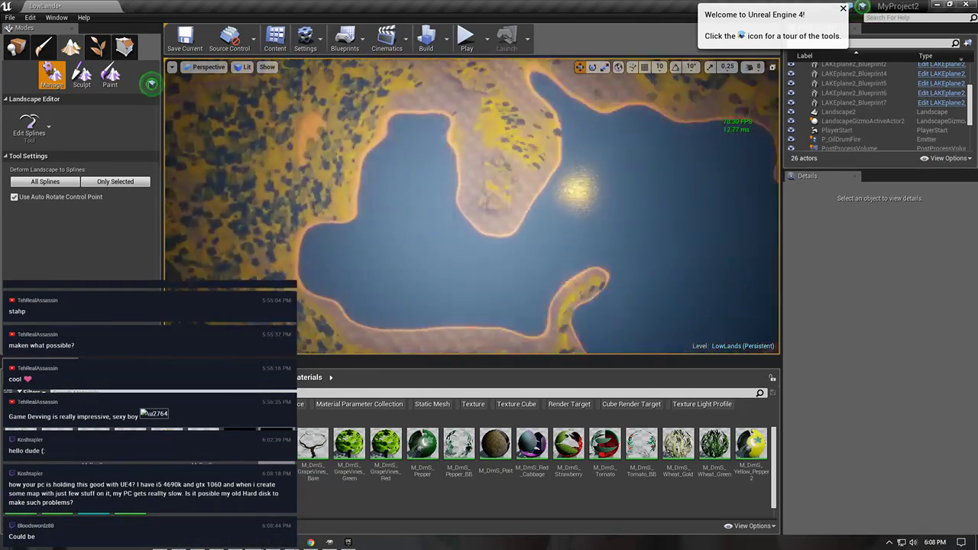
- Survey the forest and lake from the air, then examine the cornfield beside the house
key("w")
right_click_drag(461, 116, 496, 149)
key("w")
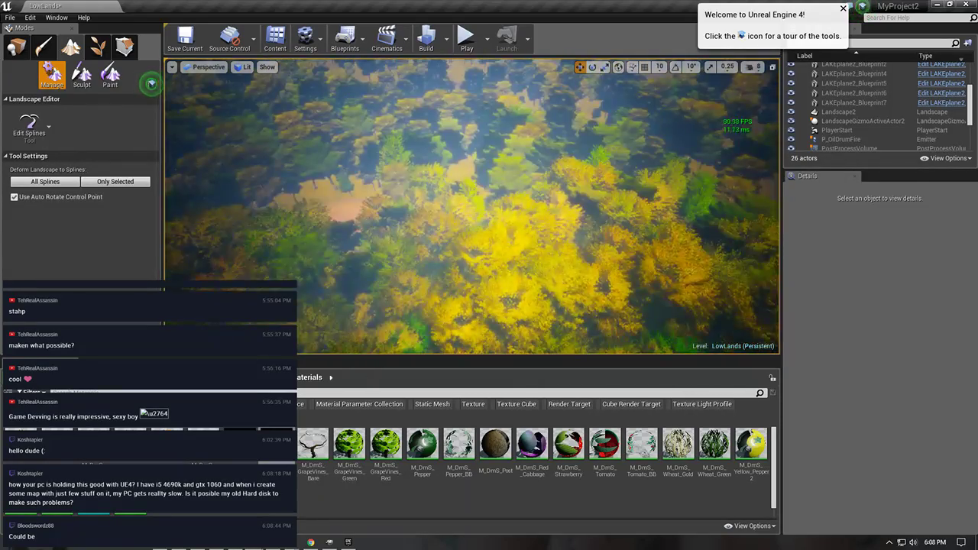
key("w")
right_click_drag(496, 150, 493, 158)
key("s")
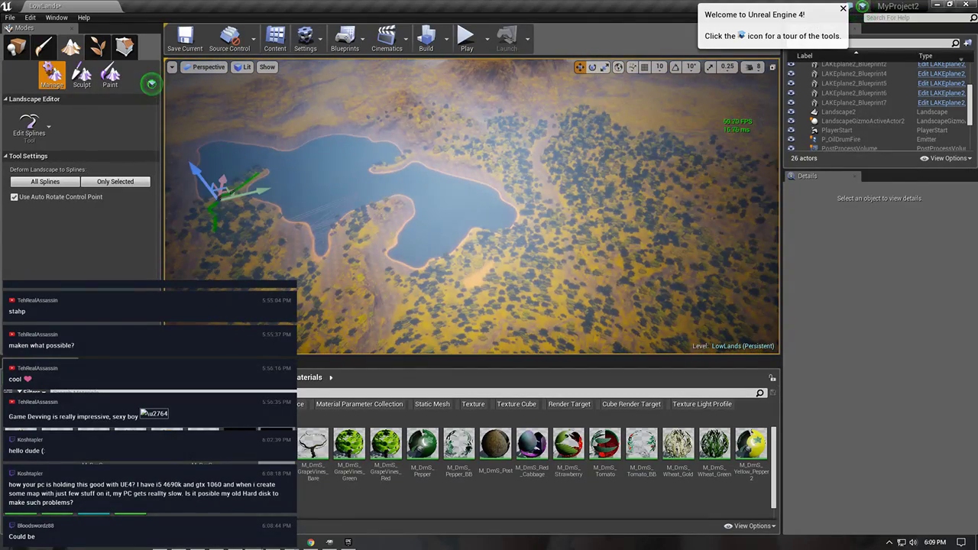
key("w")
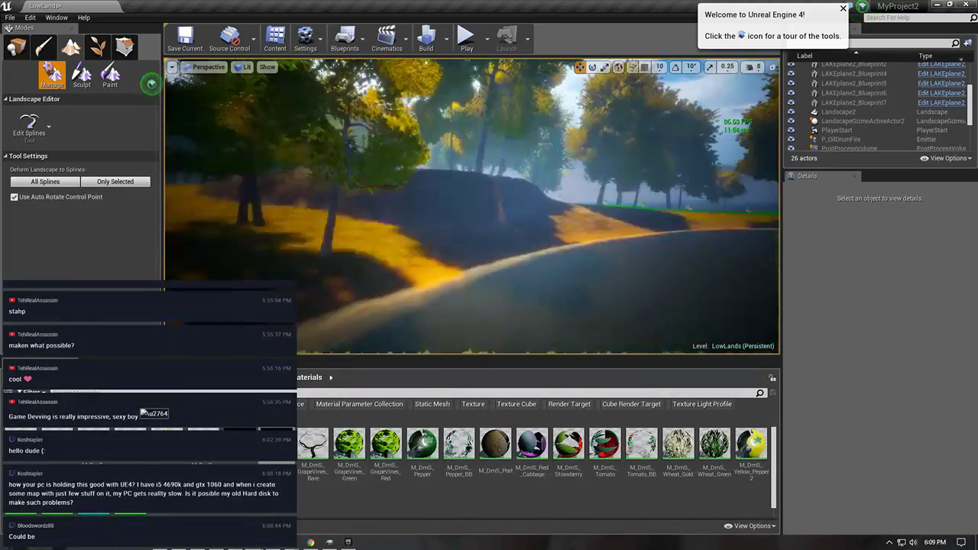
key("w")
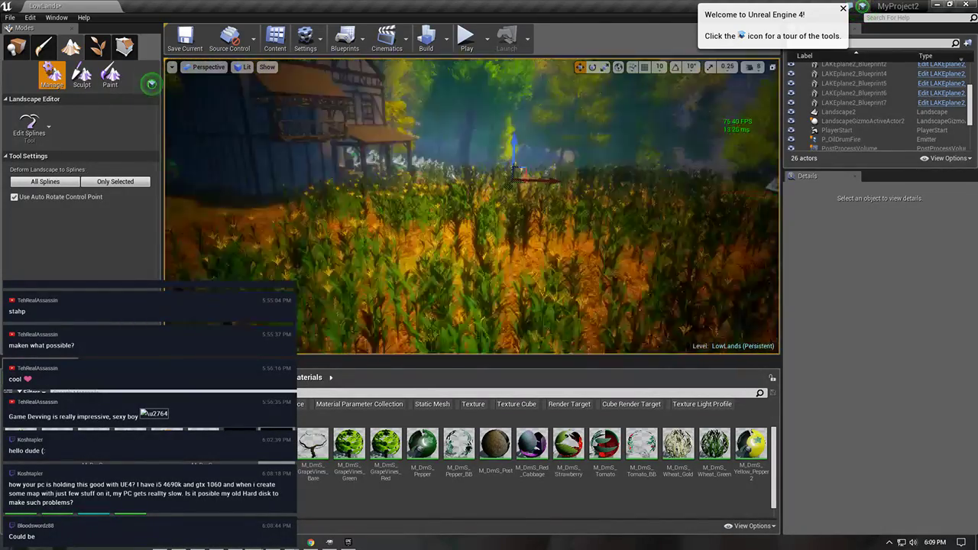
key("s")
right_click_drag(427, 122, 427, 172)
key("w")
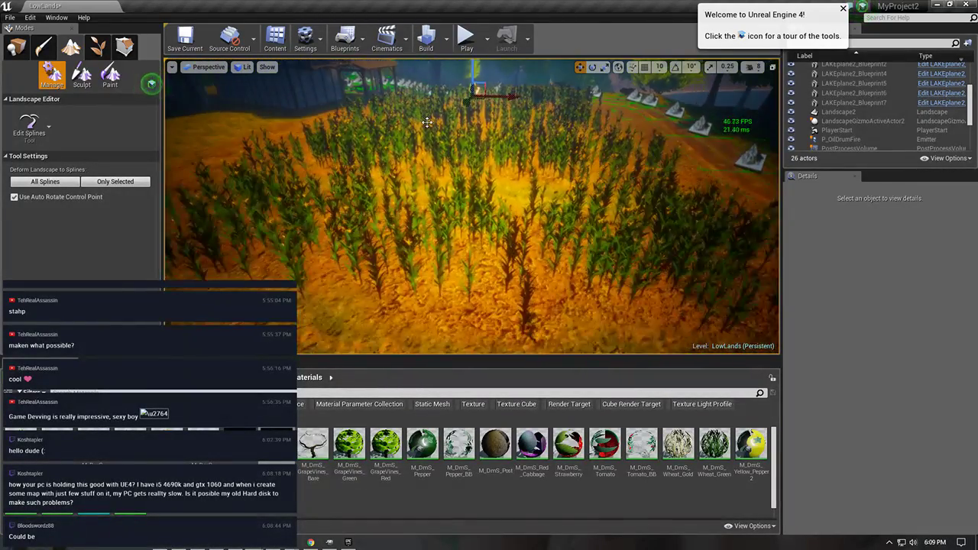
right_click_drag(427, 122, 426, 122)
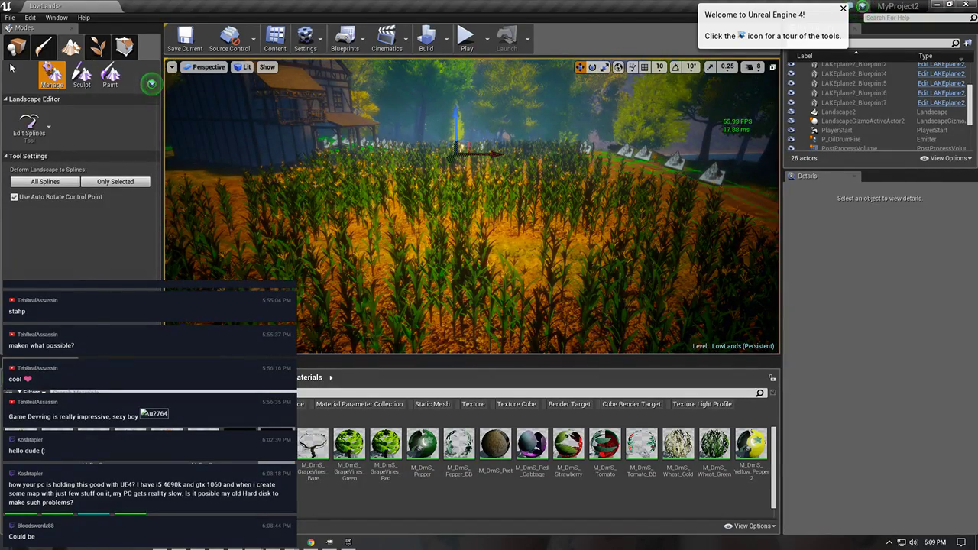
- In Foliage mode, select both corn foliage types and set their cull distance to 5000
key("shift+1")
left_click(126, 48)
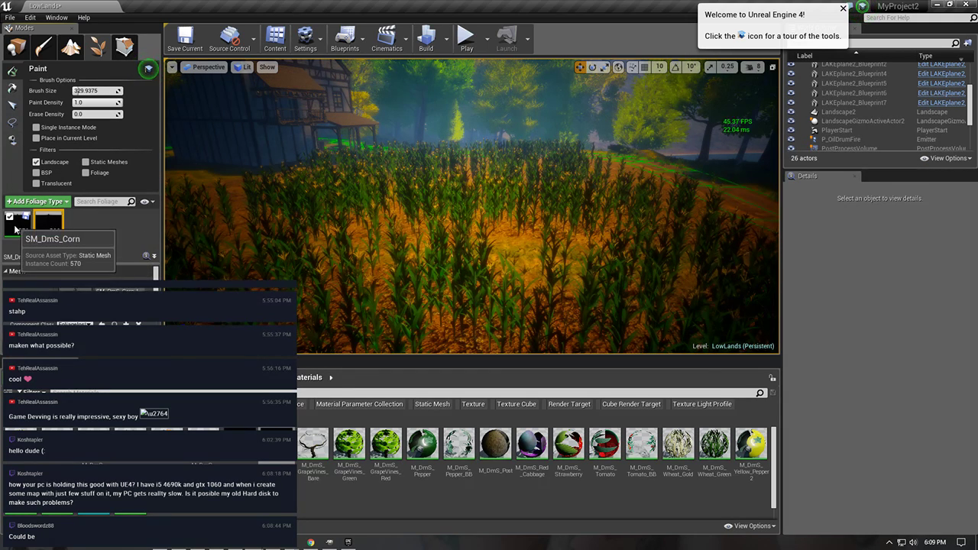
scroll(77, 306, "down", 10)
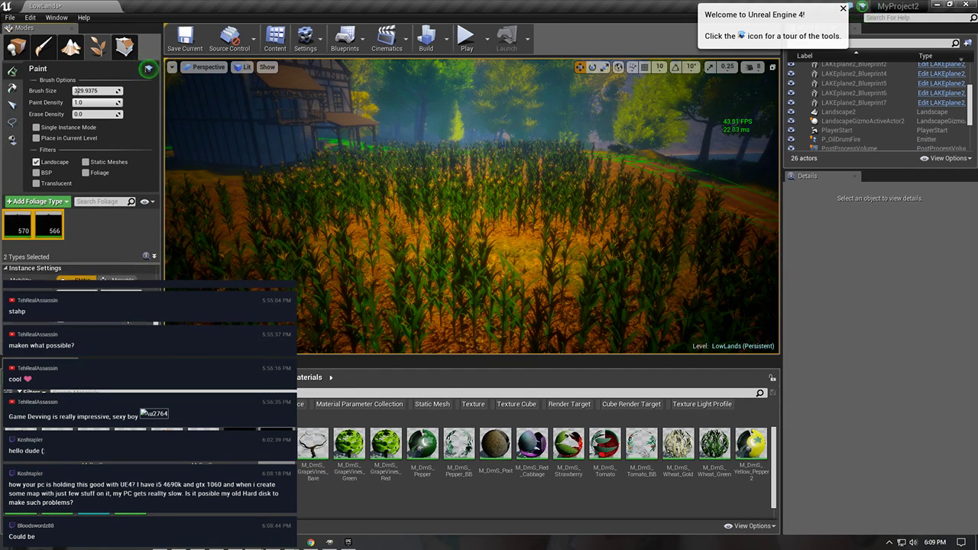
scroll(80, 344, "up", 2)
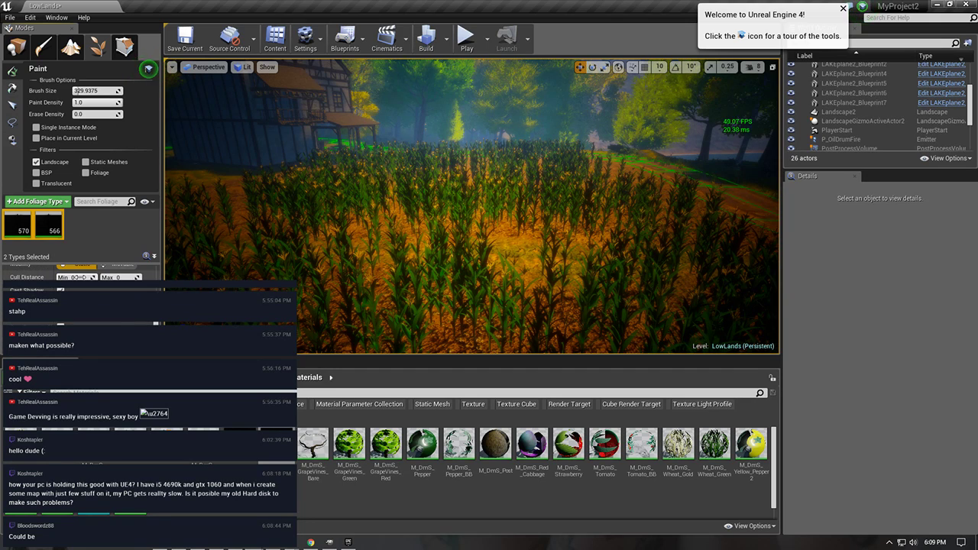
type("5000")
key("Return")
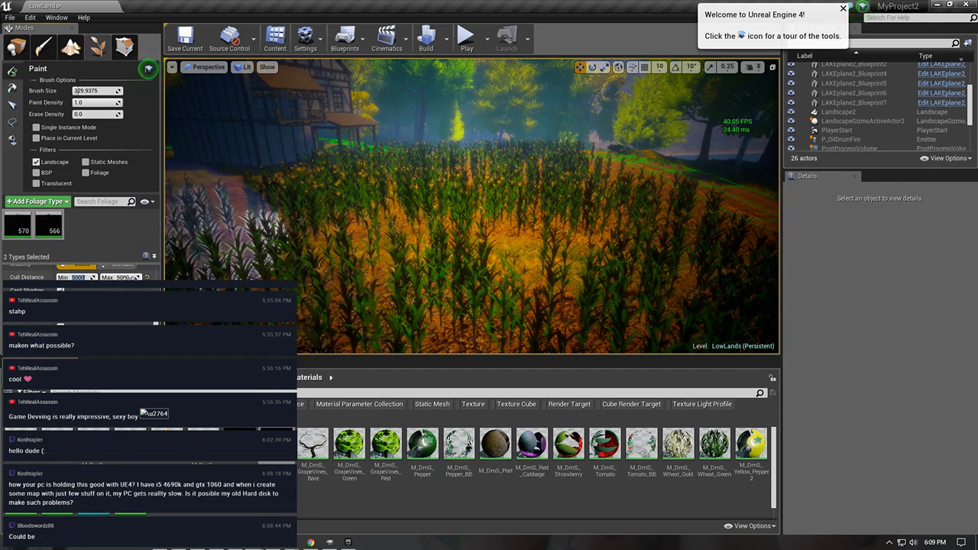
- Set the cull distance of both corn foliage types to a minimum of 1000 and a maximum of 2000
left_click(130, 278)
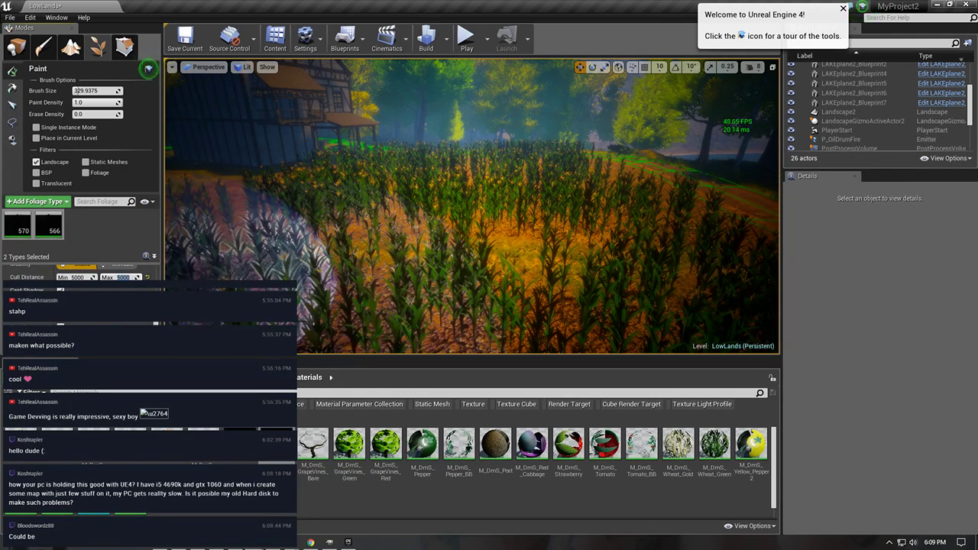
left_click(78, 278)
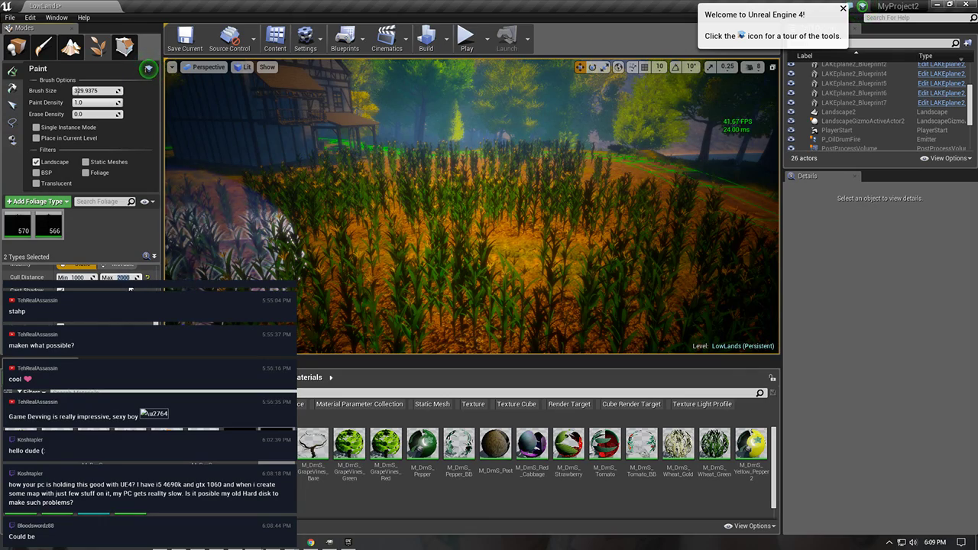
right_click_drag(410, 171, 399, 163)
scroll(85, 275, "down", 5)
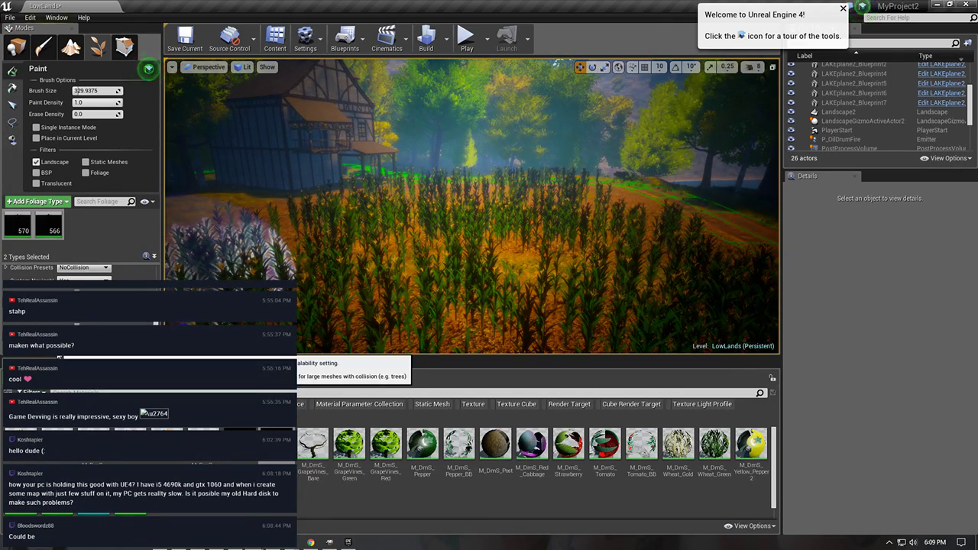
- Examine the cornfield and review the collision, instance and placement settings of the two corn foliage types
key("ctrl+shift+h")
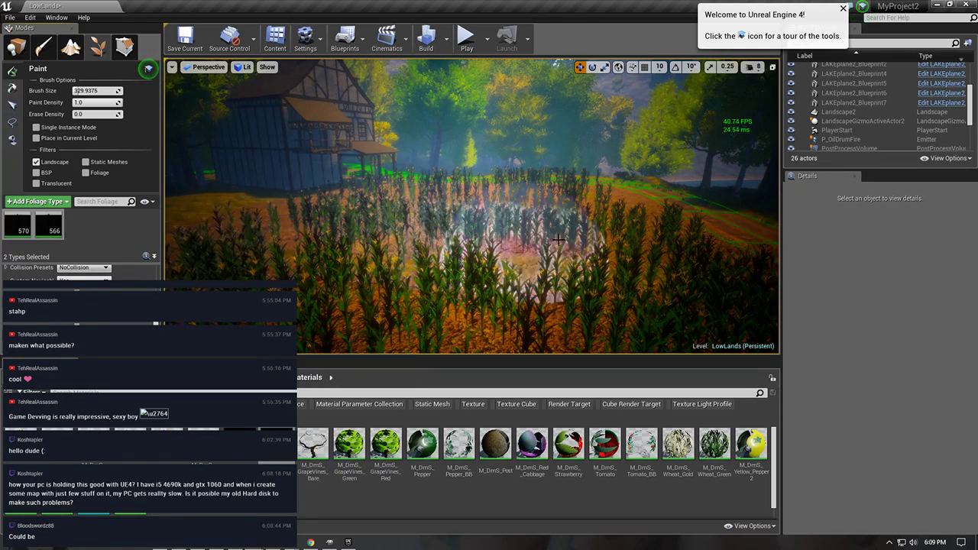
right_click_drag(564, 226, 562, 260)
scroll(106, 323, "up", 5)
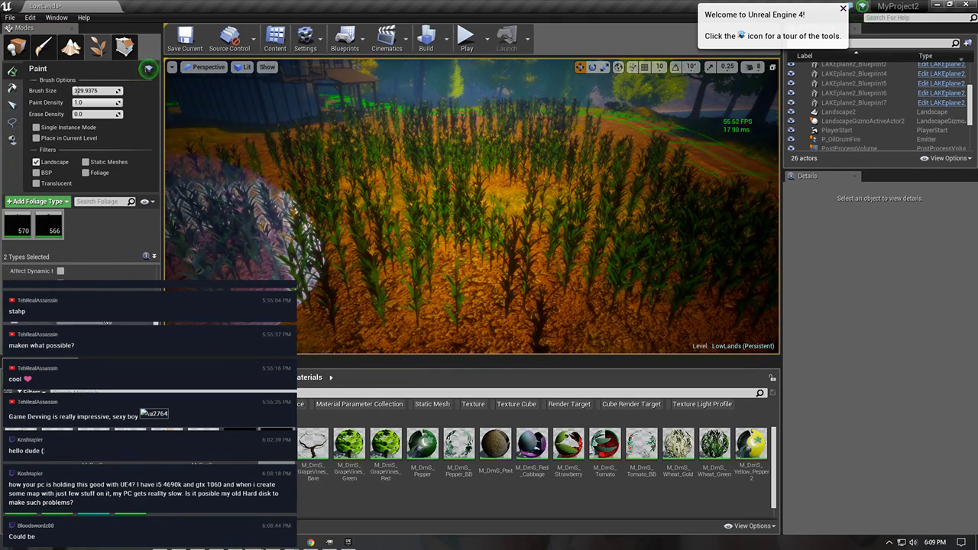
scroll(107, 322, "up", 3)
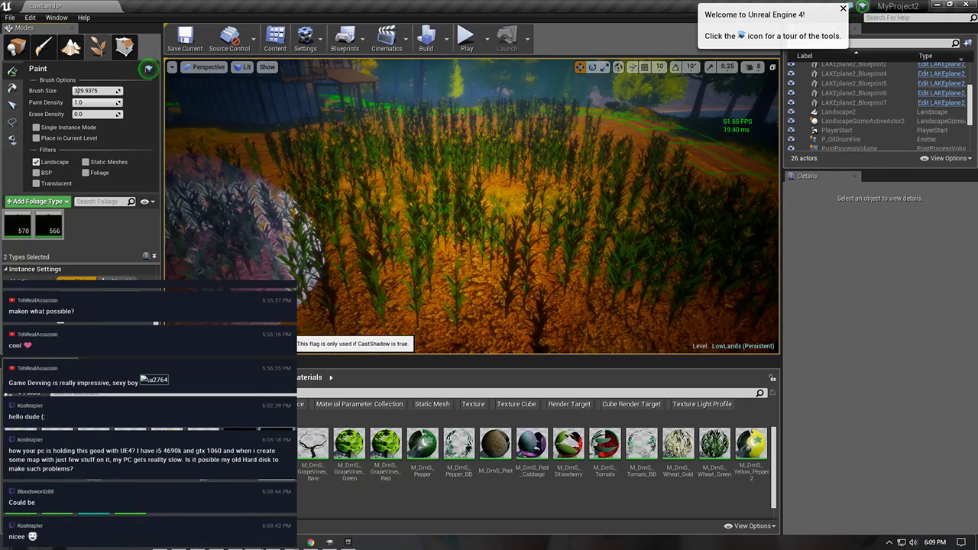
scroll(106, 323, "up", 2)
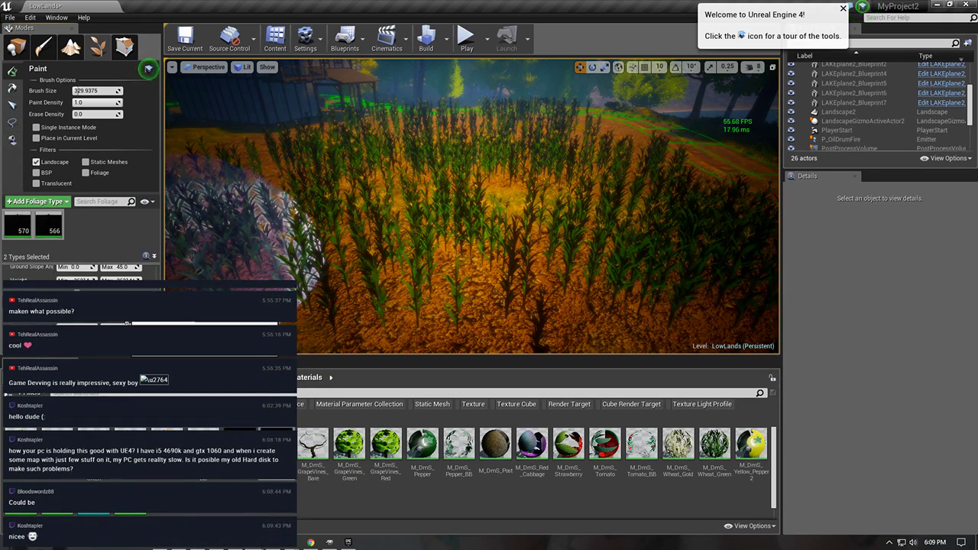
scroll(127, 324, "up", 4)
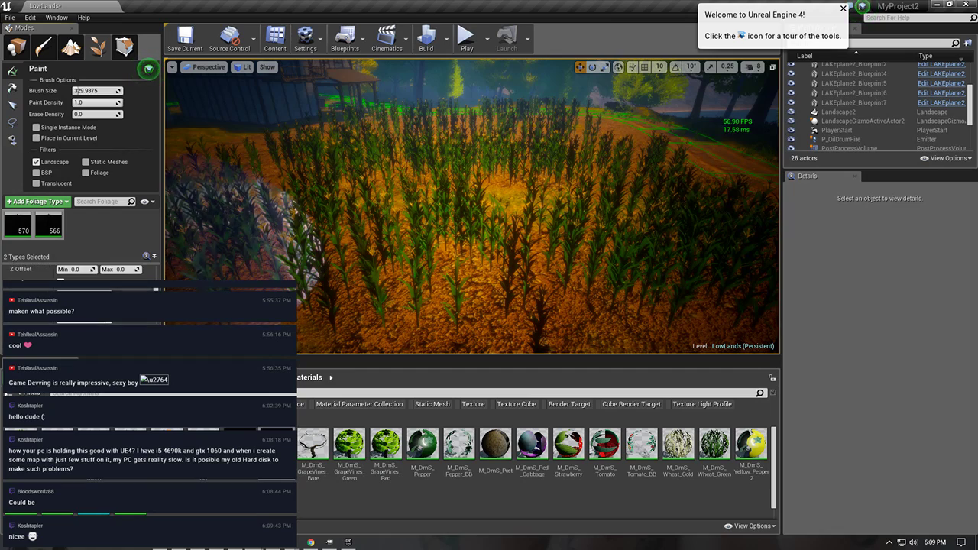
- Inspect the foliage types SM_DmS_Corn_BB and SM_DmS_Corn one after the other
left_click(48, 224)
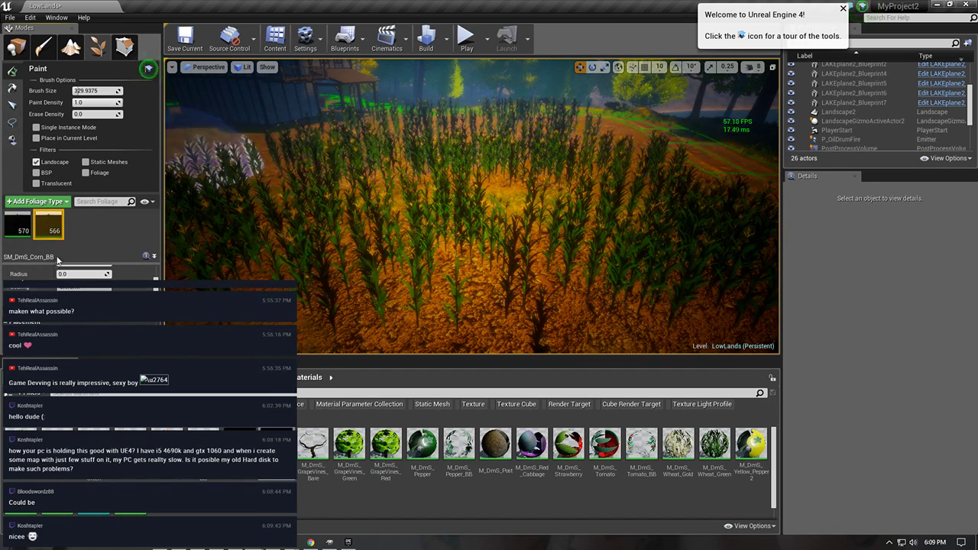
scroll(77, 302, "up", 5)
double_click(74, 304)
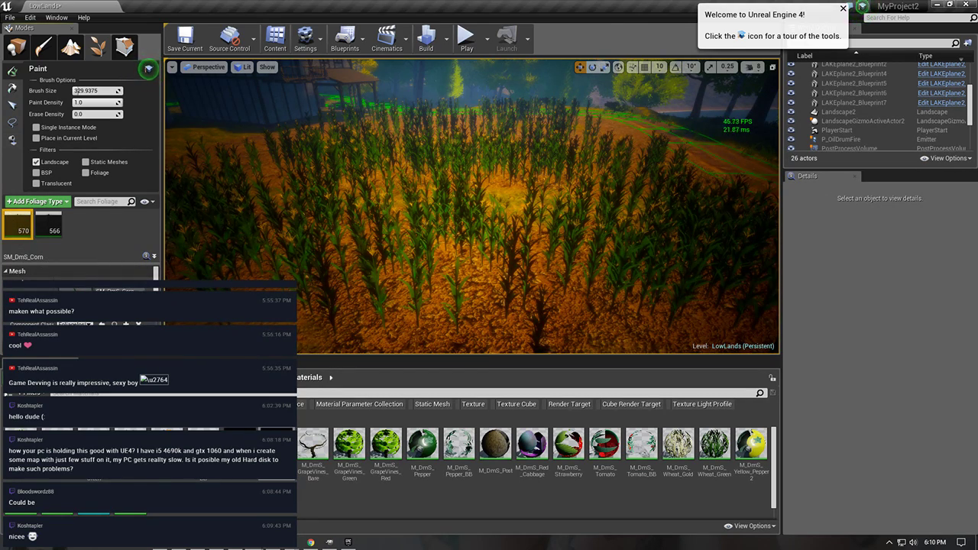
double_click(71, 291)
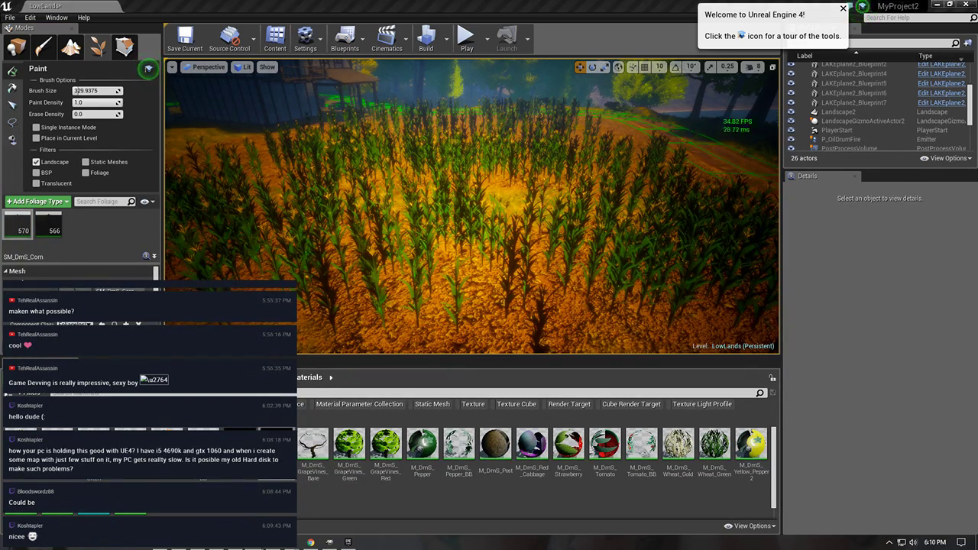
- Start a play-test on the dirt road, then switch to Task Manager and check the performance of Disk 0 and Disk 1
mouse_move(599, 219)
right_mouse_down()
mouse_move(600, 282)
mouse_move(658, 282)
mouse_move(580, 260)
mouse_move(535, 229)
mouse_move(519, 306)
mouse_move(581, 221)
right_mouse_up()
left_click(462, 36)
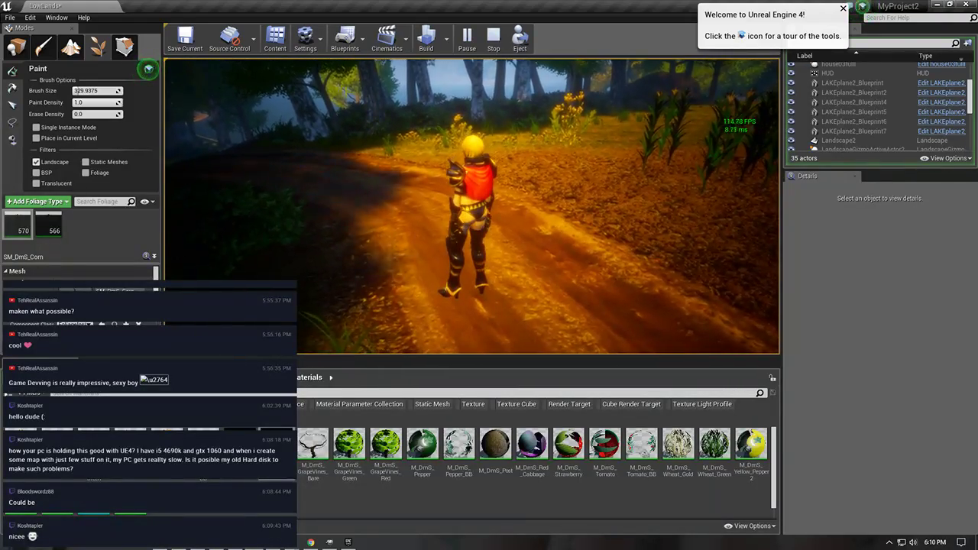
key("alt+Tab")
right_click(734, 545)
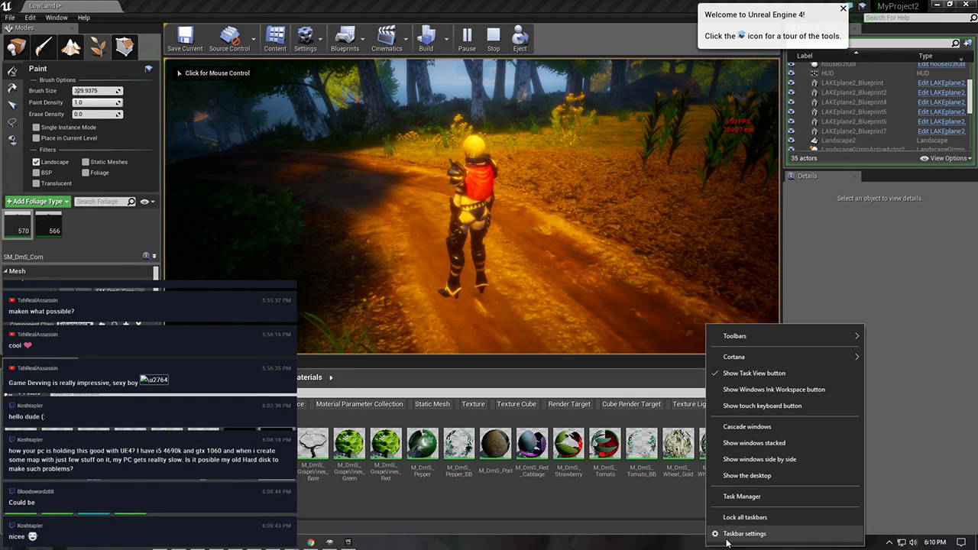
left_click(727, 498)
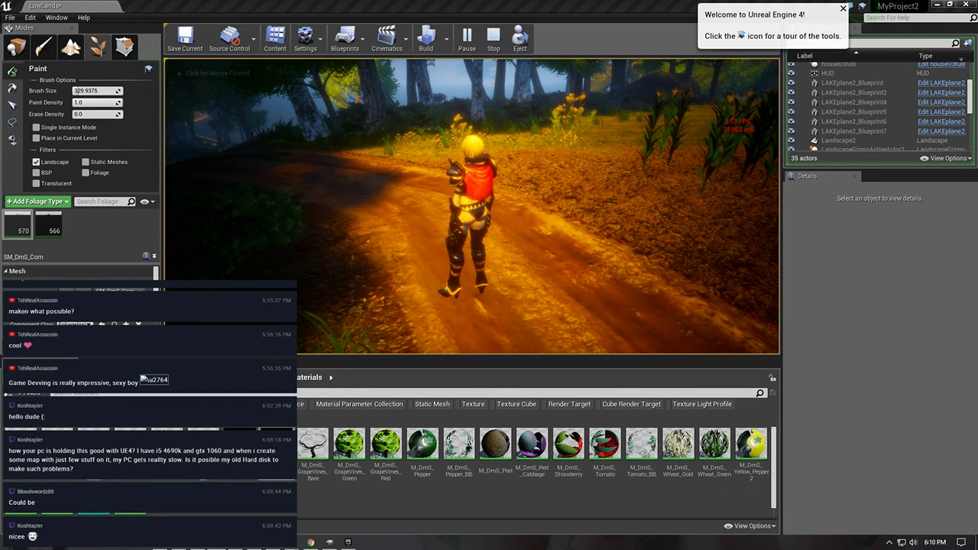
left_click(604, 137)
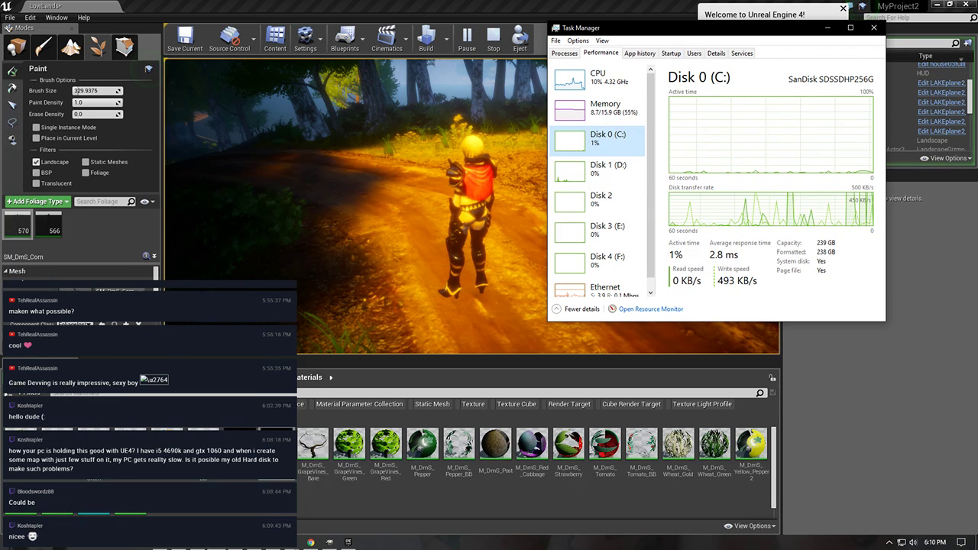
left_click(604, 168)
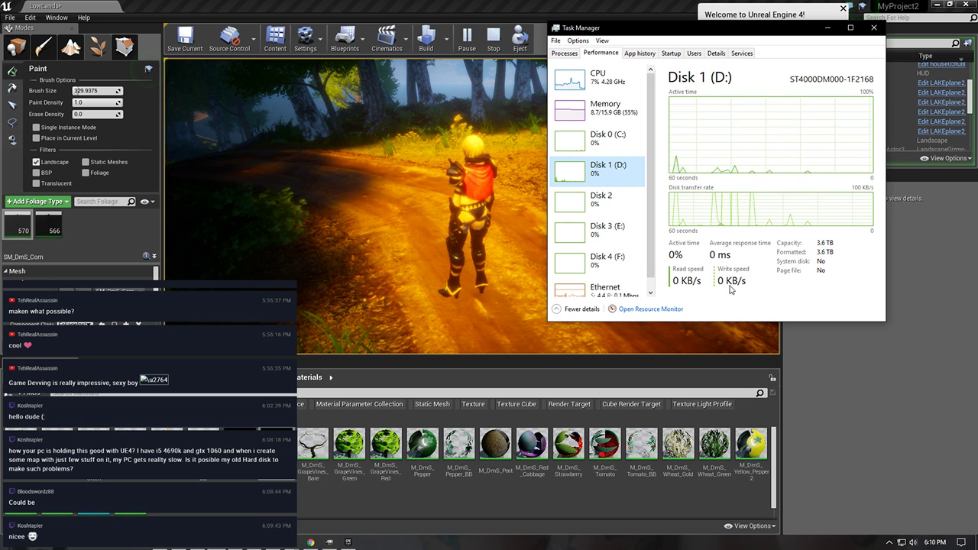
- Move Task Manager aside, look over the running processes and return to the Disk 1 (D:) performance graph
left_click_drag(700, 34, 762, 54)
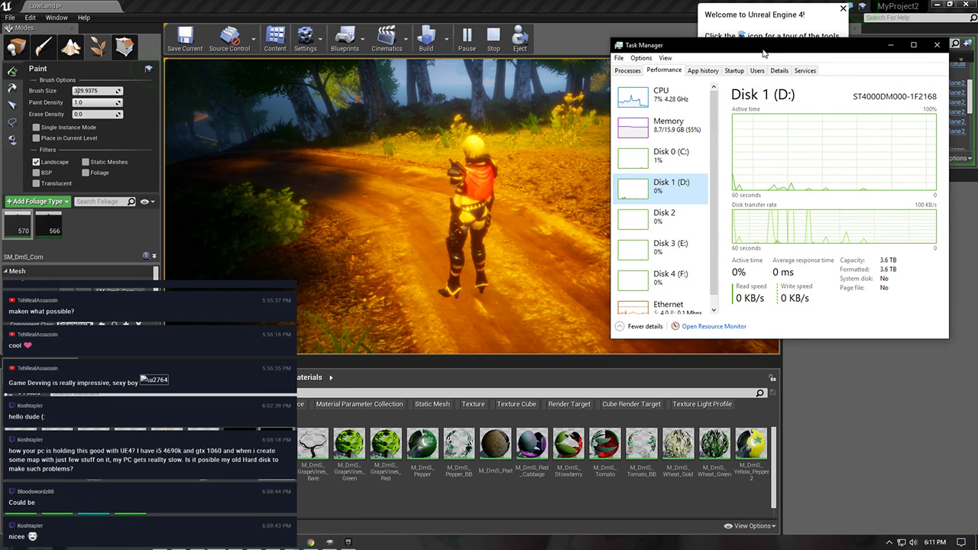
left_click(666, 58)
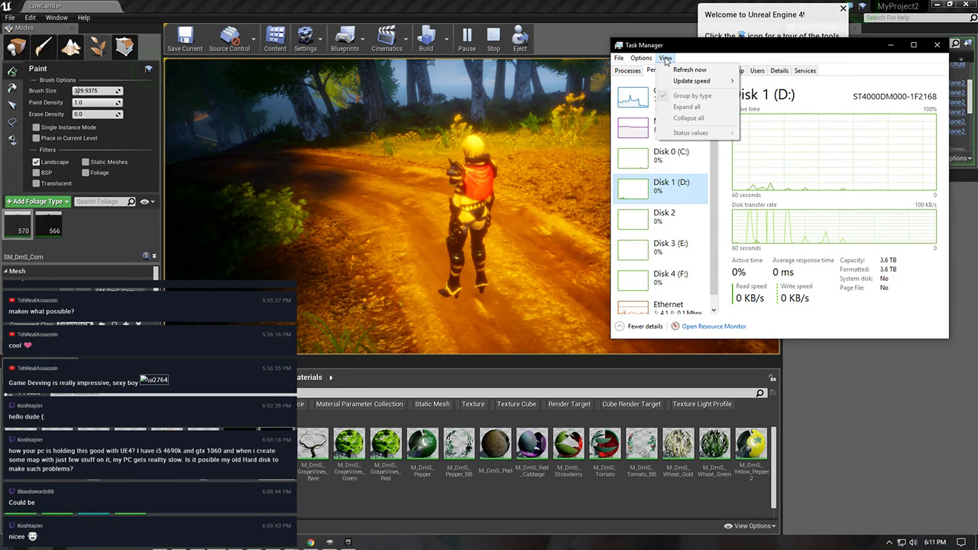
left_click(656, 69)
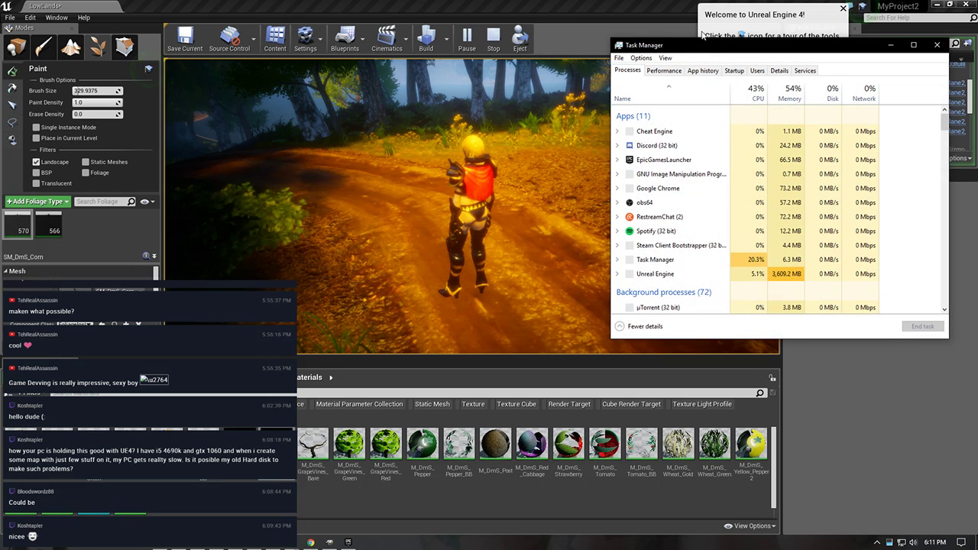
left_click(677, 71)
left_click(669, 194)
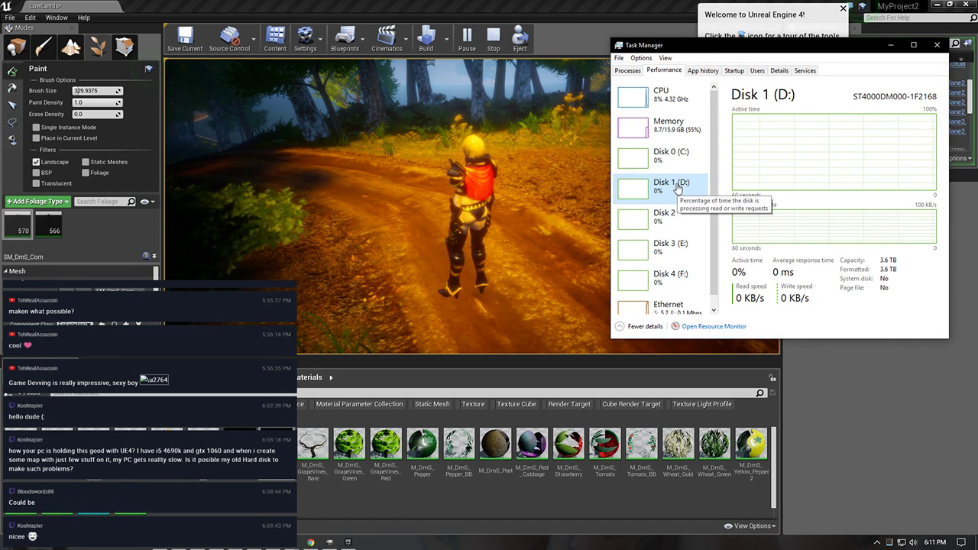
- Run the character through the forest while watching disk activity, then end the play-test and close Task Manager
left_click_drag(771, 45, 805, 48)
left_click(590, 168)
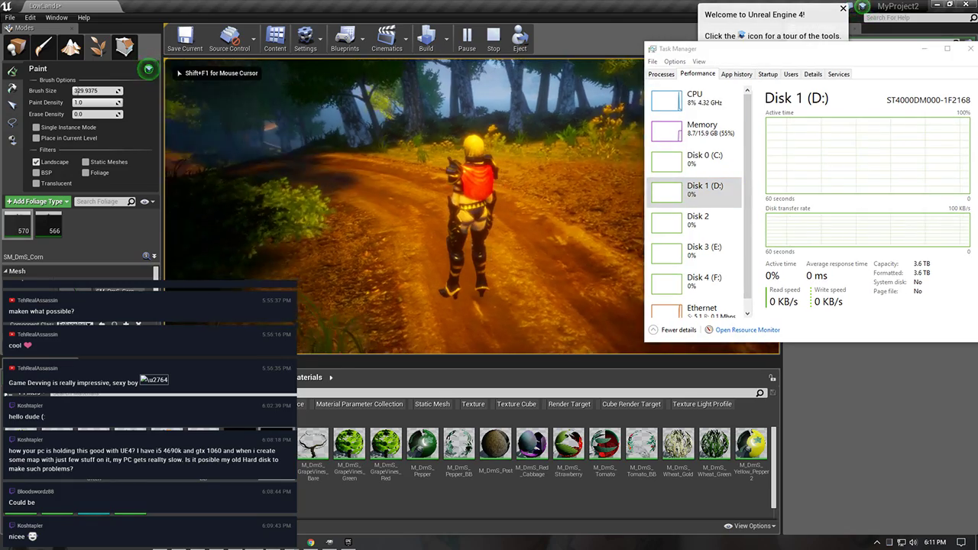
key("w")
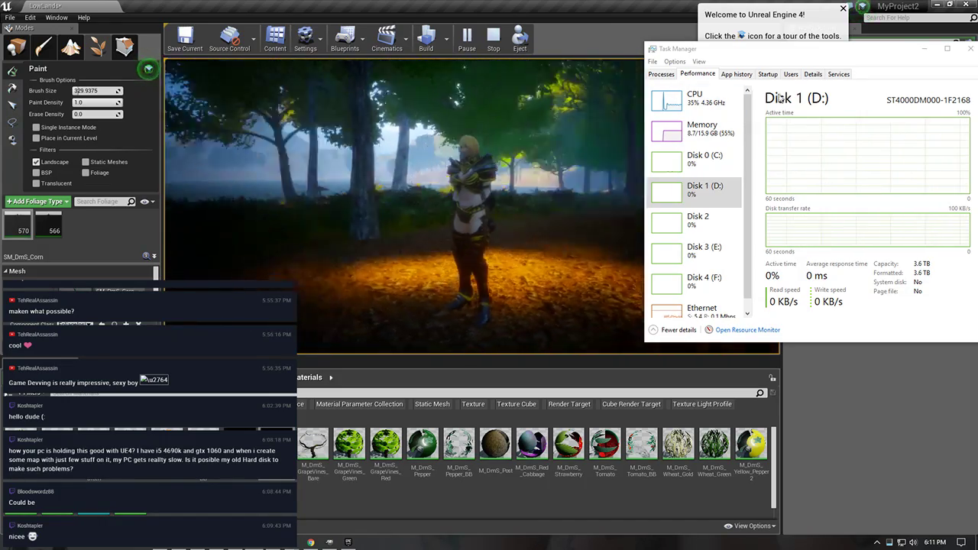
key("Escape")
left_click(970, 48)
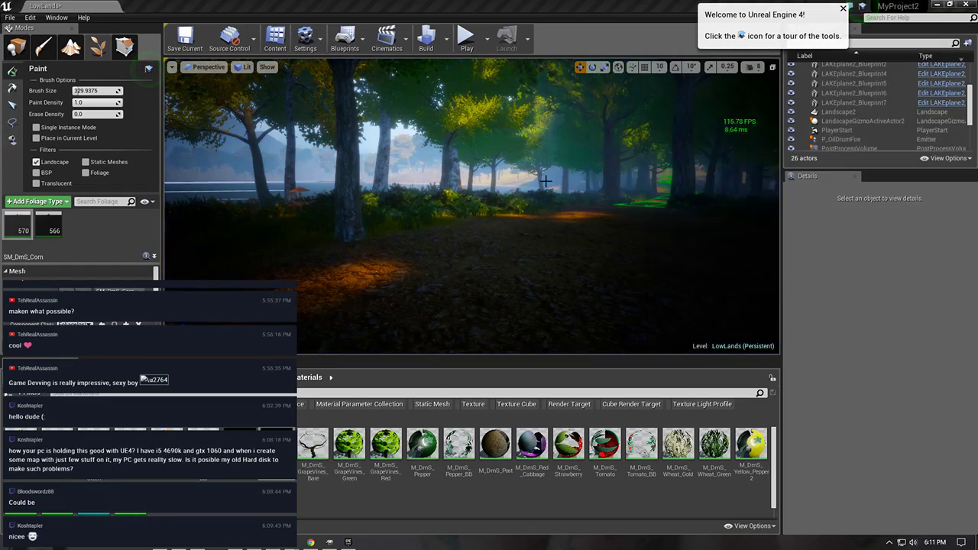
- Switch to Landscape mode's Manage tool and select the nearest spline control point on the forest road
key("w")
right_click_drag(421, 237, 420, 238)
key("w")
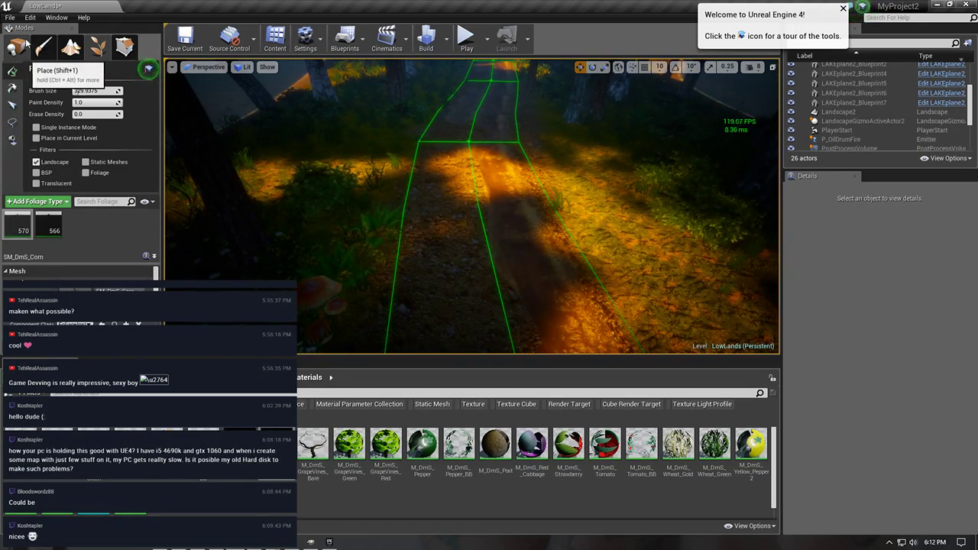
left_click(71, 47)
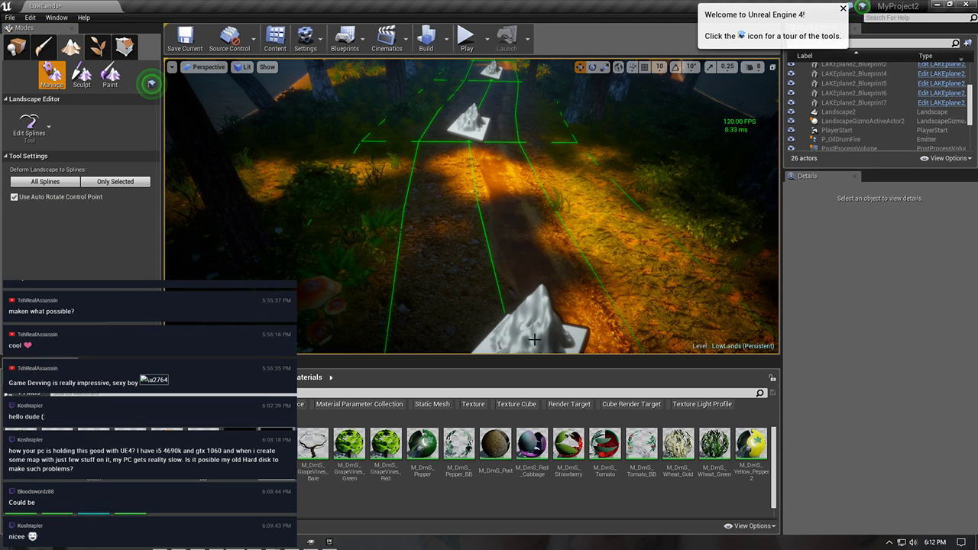
left_click(494, 344)
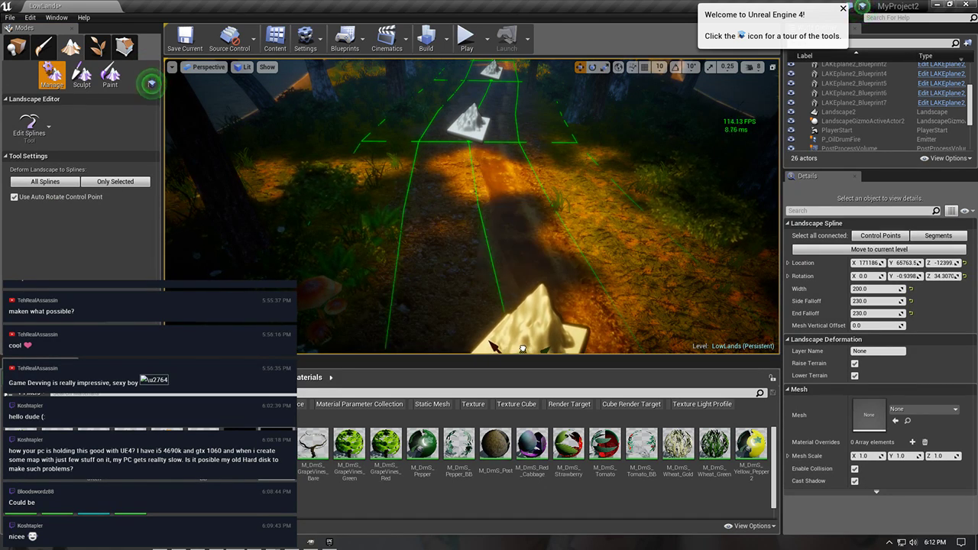
- Follow the forest road and slightly raise its spline control points to adjust the road's height
right_click_drag(518, 225, 496, 231)
key("w")
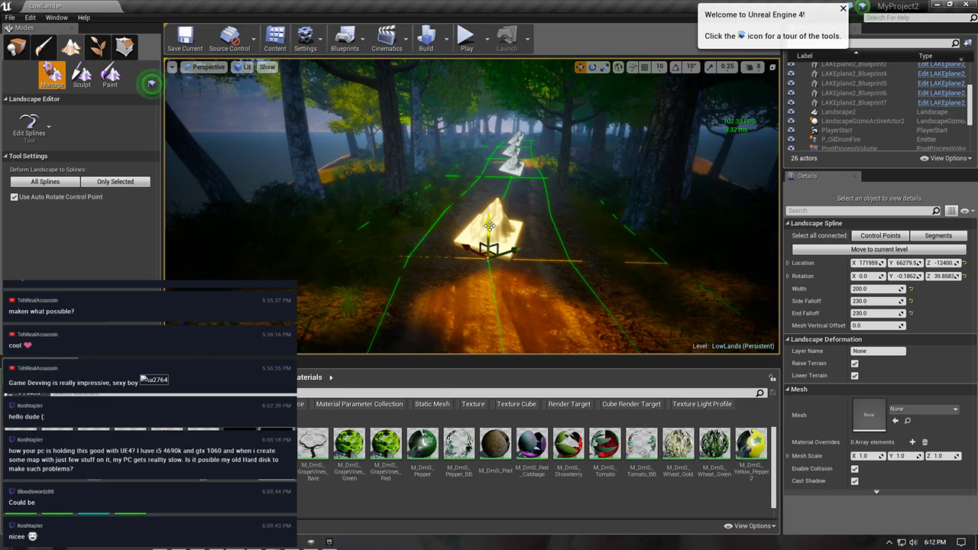
key("w")
right_click_drag(489, 224, 499, 254)
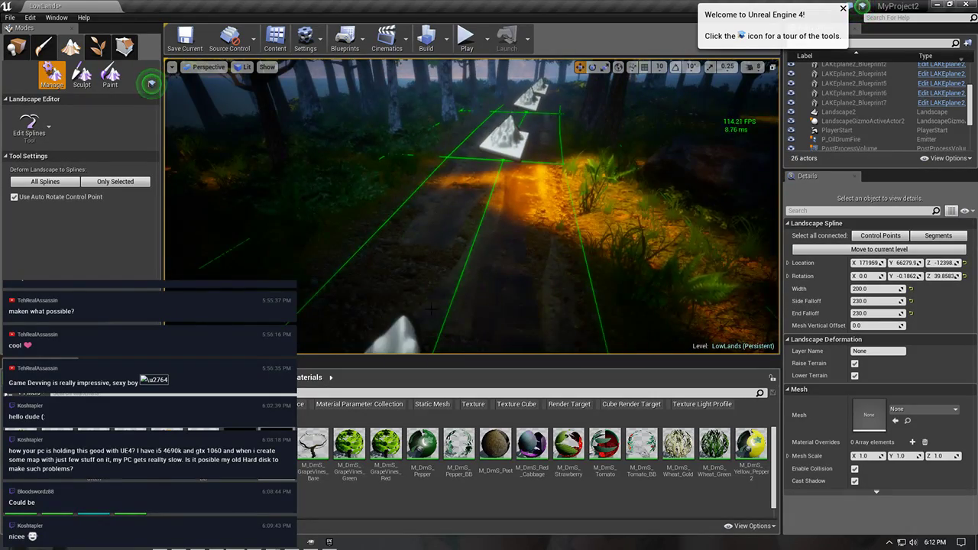
right_click_drag(432, 307, 435, 336)
left_click(475, 240)
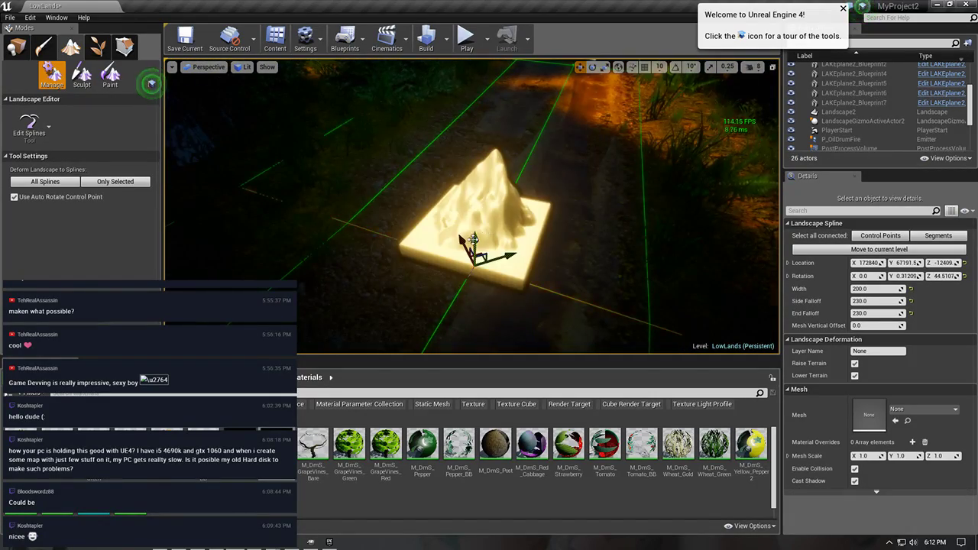
left_click_drag(474, 243, 473, 238)
right_click_drag(491, 210, 489, 206)
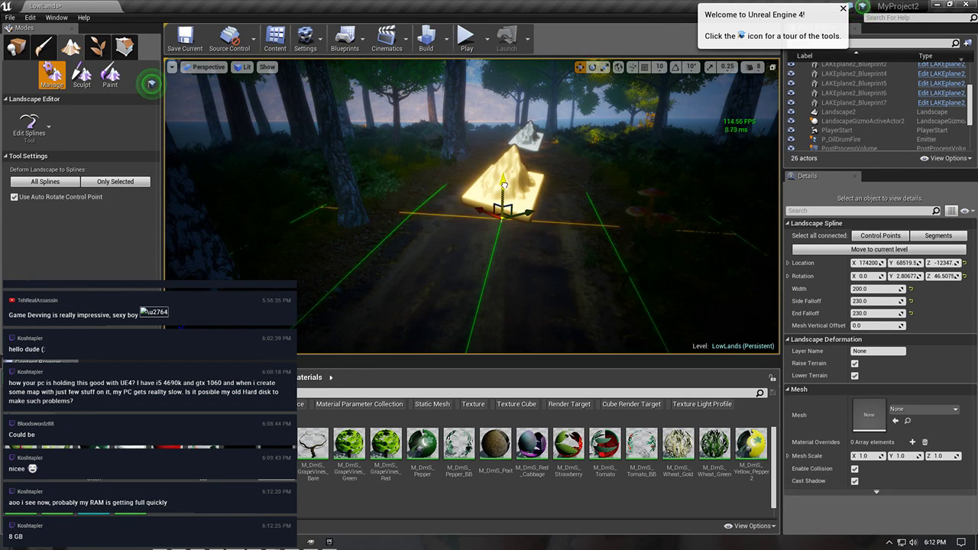
- Select the next spline control point along the forest road and survey the route and lake from high above
left_click(528, 132)
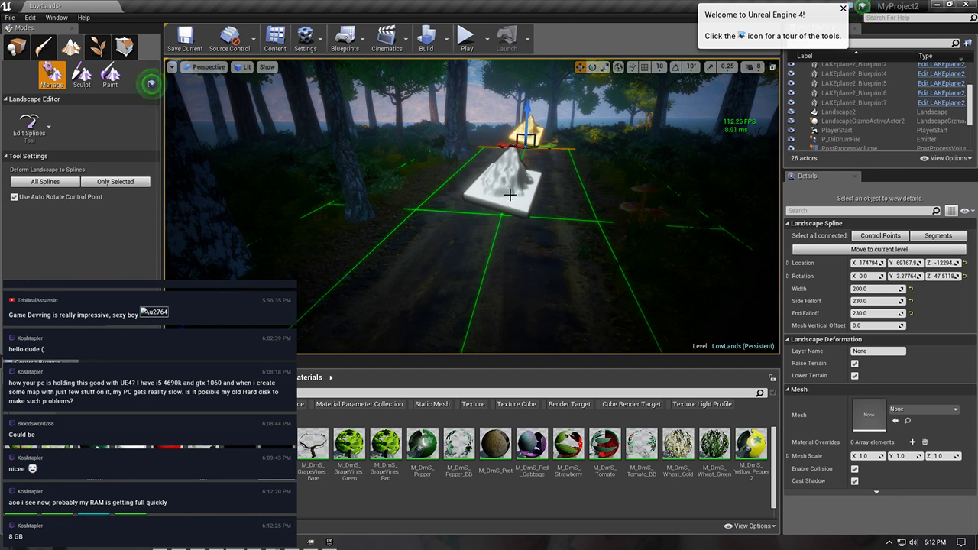
right_click_drag(514, 188, 577, 229)
key("w")
key("s")
key("s")
right_click_drag(490, 217, 493, 227)
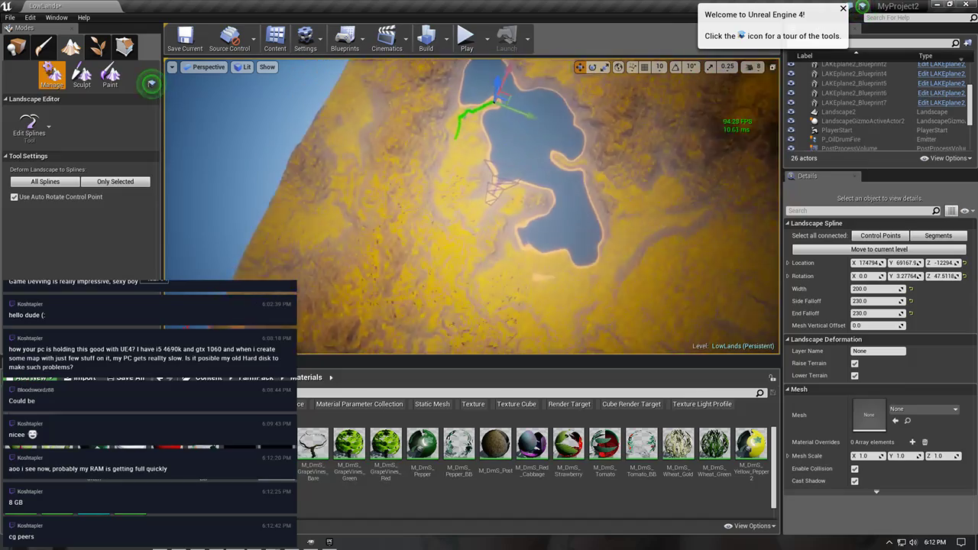
right_click_drag(493, 226, 496, 196)
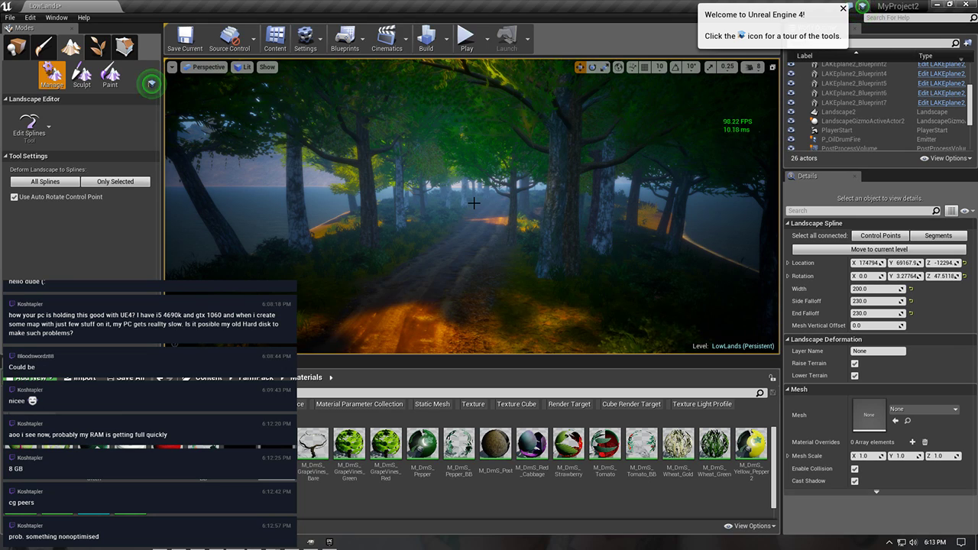
- Examine the road through the trees and its grassy edge by the water, clearing the control point selection
scroll(484, 194, "up", 6)
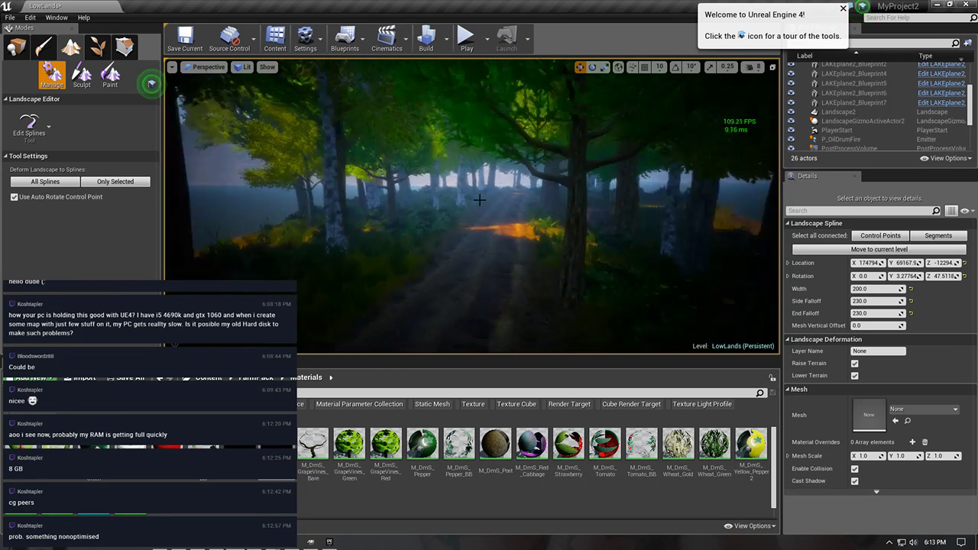
right_click_drag(480, 203, 515, 200)
scroll(479, 206, "up", 5)
left_click_drag(515, 199, 511, 203)
right_click_drag(536, 220, 615, 237)
left_click(489, 248)
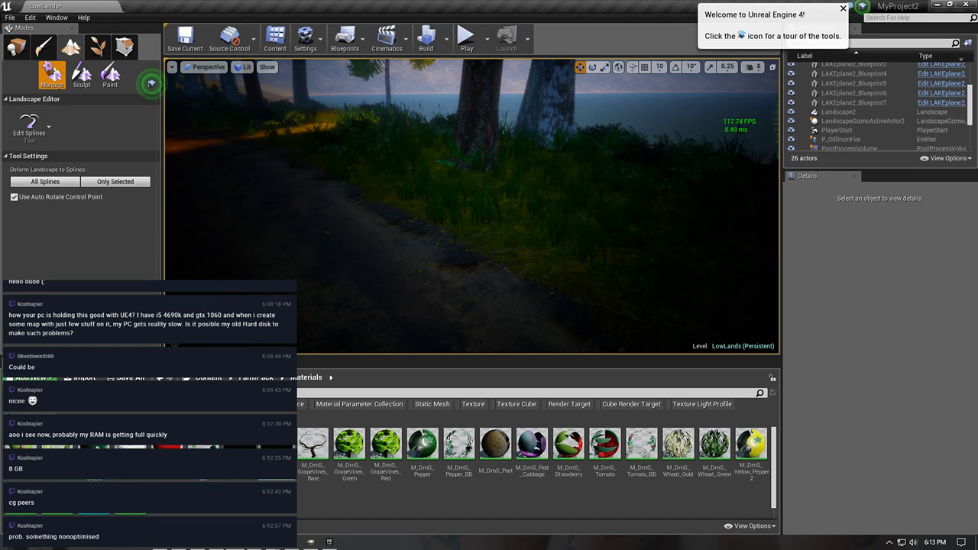
- Switch to Place mode, select the landscape, and reset its Max LODLevel and LODDistance Factor to their defaults
left_click(17, 47)
left_click(483, 228)
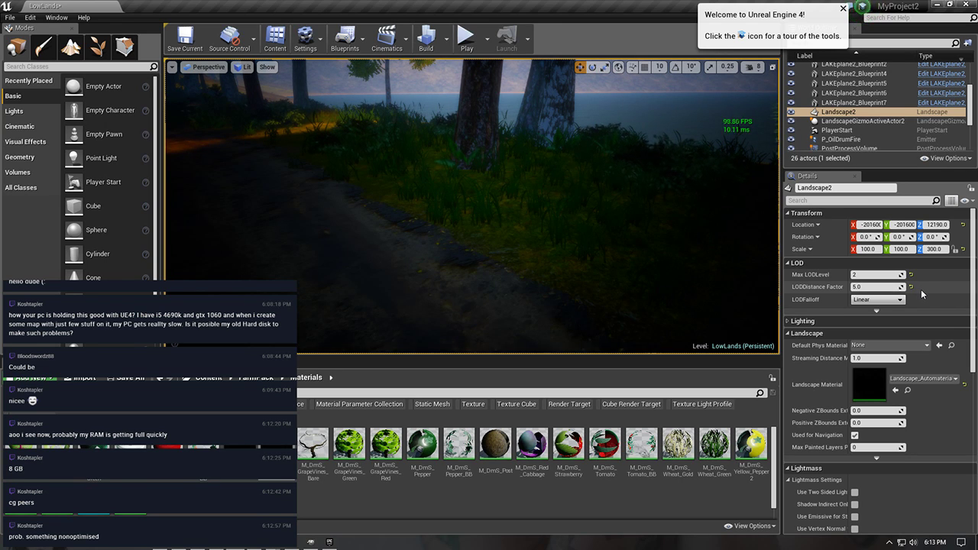
right_click_drag(615, 191, 626, 173)
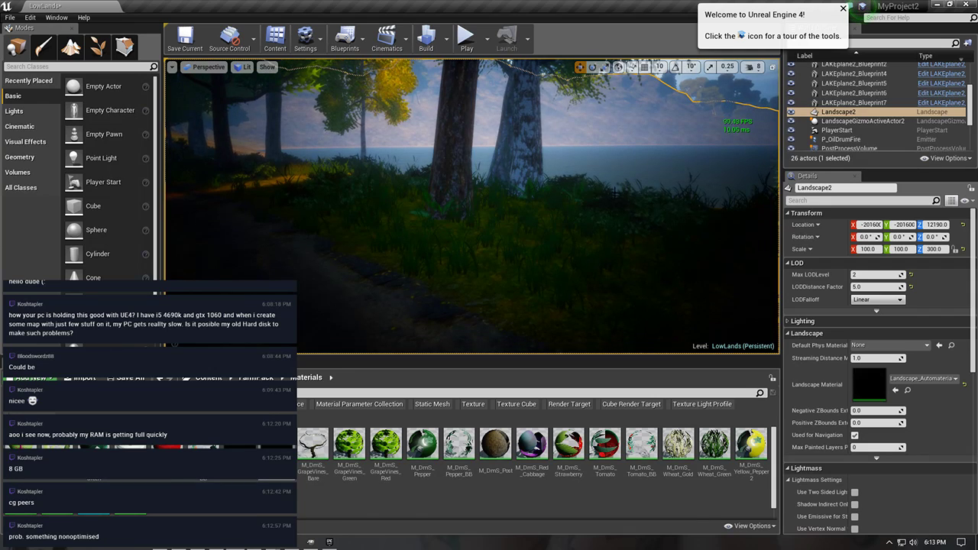
left_click(911, 274)
left_click(911, 287)
- Reselect the landscape on the bare hillside and set its Max LODLevel to 2 and LODDistance Factor to 5
mouse_move(611, 137)
right_mouse_down()
mouse_move(606, 114)
mouse_move(626, 114)
mouse_move(612, 191)
mouse_move(589, 164)
mouse_move(482, 172)
mouse_move(459, 161)
mouse_move(543, 162)
mouse_move(614, 148)
right_mouse_up()
key("Escape")
right_click_drag(432, 243, 433, 243)
left_click(433, 244)
left_click(878, 275)
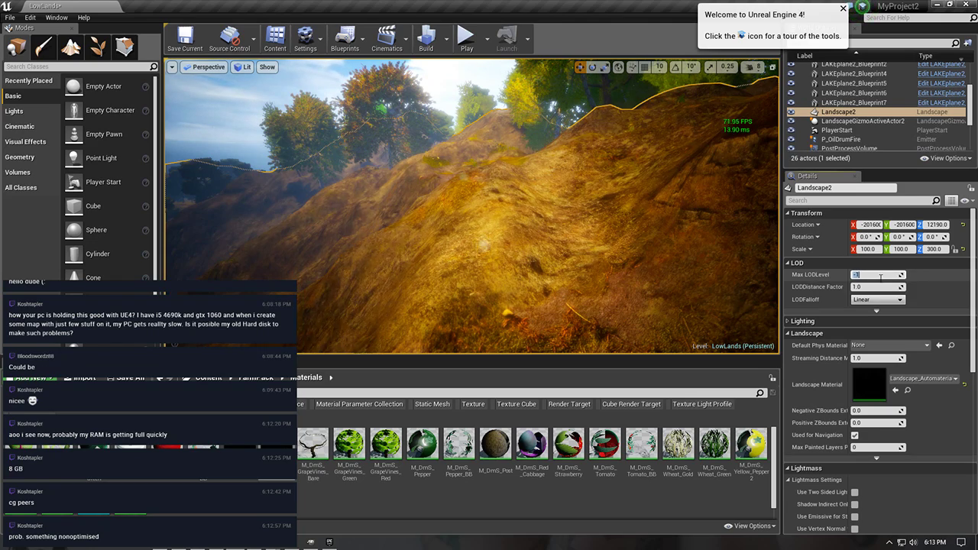
type("2")
key("Return")
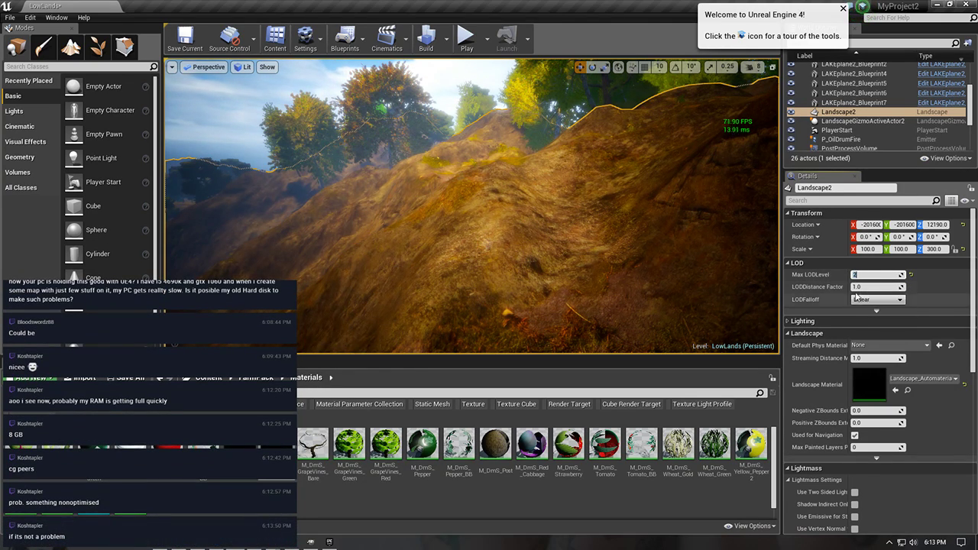
key("Return")
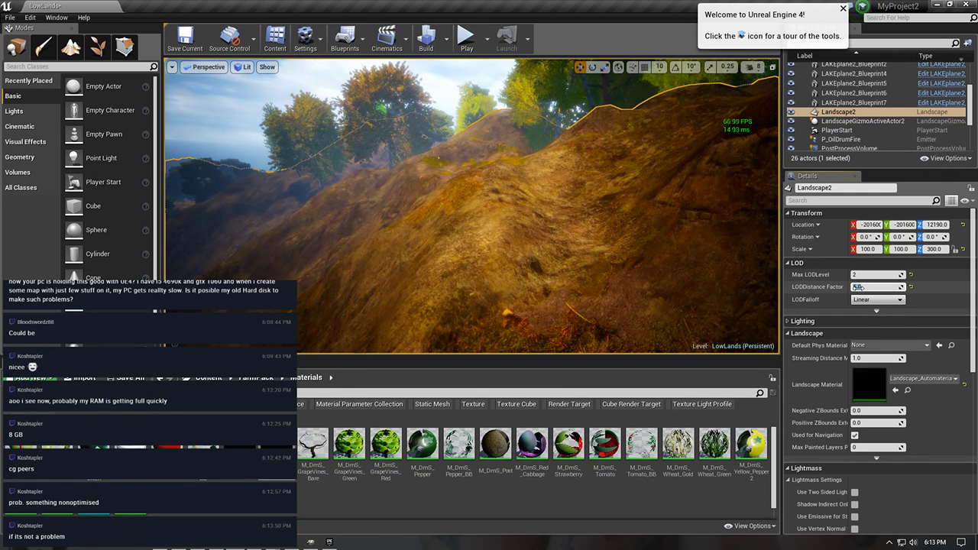
- Switch the viewport to Wireframe and view the landscape mesh density across the hills
left_click(245, 67)
left_click(266, 110)
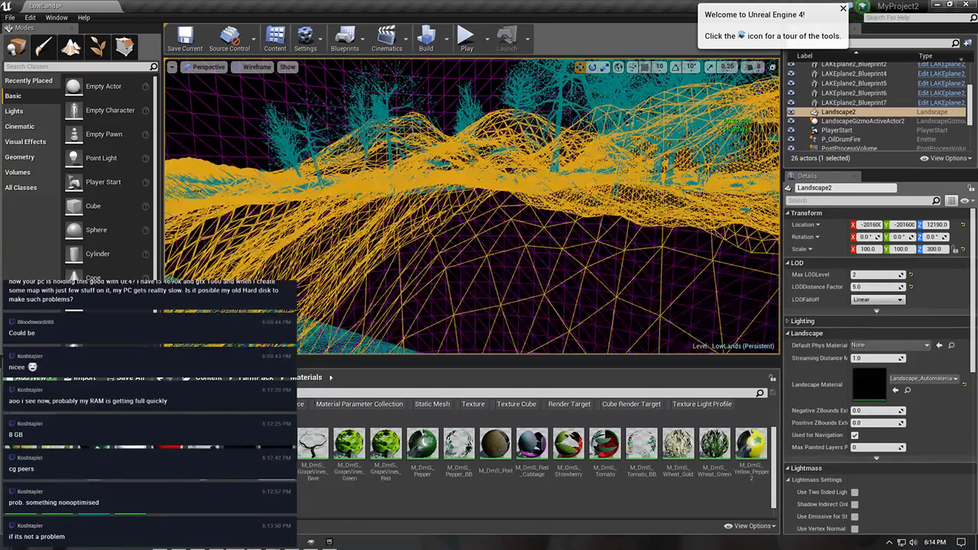
right_click_drag(472, 206, 252, 214)
right_click_drag(590, 184, 595, 180)
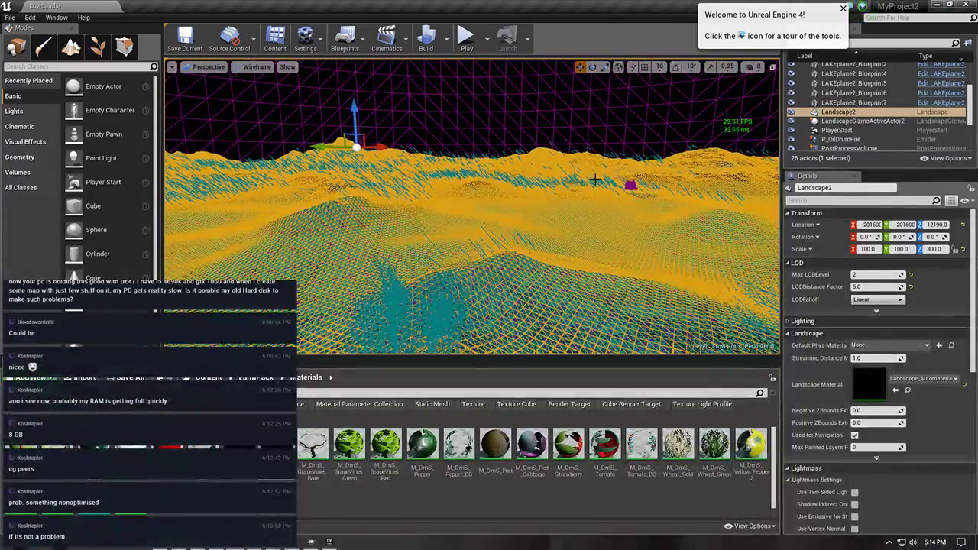
- Set the landscape's LODDistance Factor to 9 and Max LODLevel to 3, and clear the selection
left_click(874, 287)
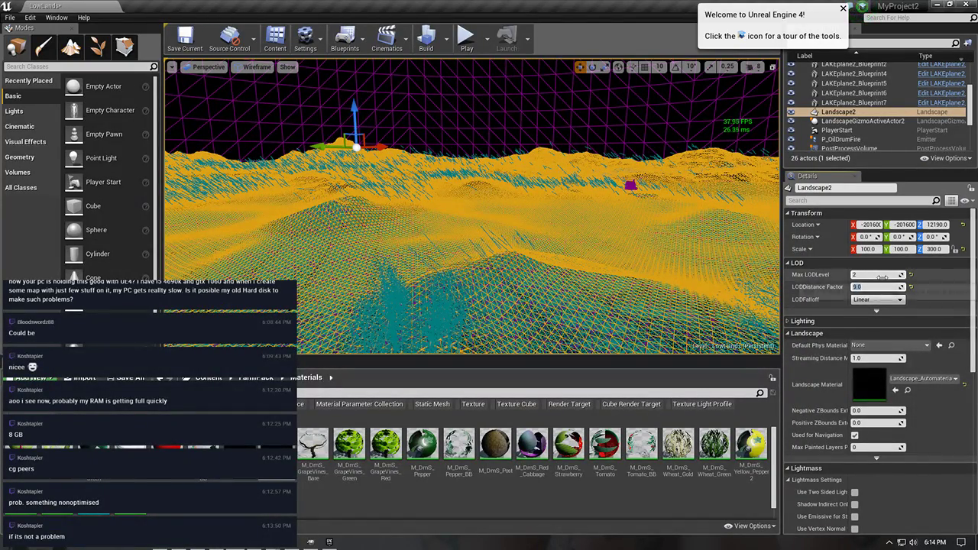
left_click(877, 275)
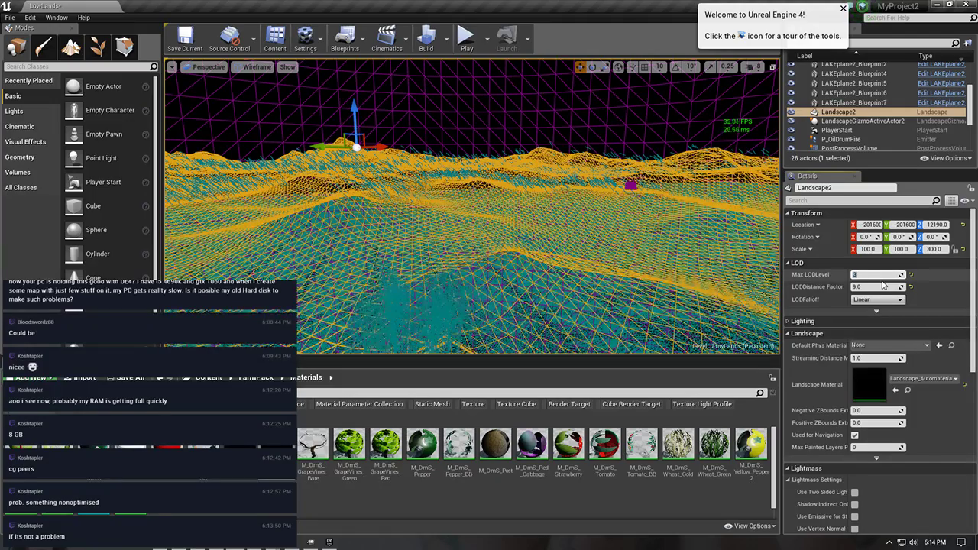
right_click_drag(612, 222, 741, 218)
key("Escape")
- Reselect the landscape on the distant mountain and set its LODDistance Factor to 10 and Max LODLevel to 5
right_click_drag(570, 179, 570, 252)
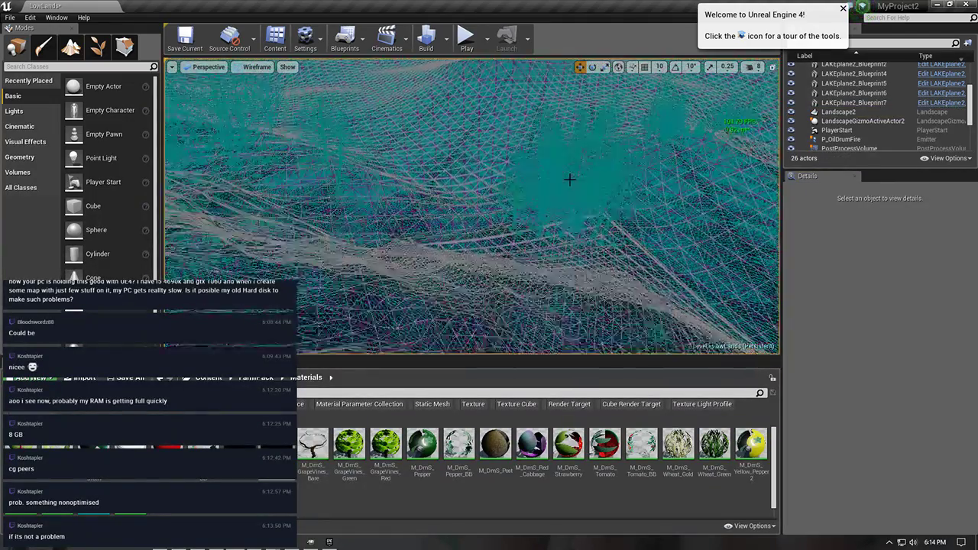
right_click_drag(569, 178, 229, 172)
key("w")
left_click(569, 179)
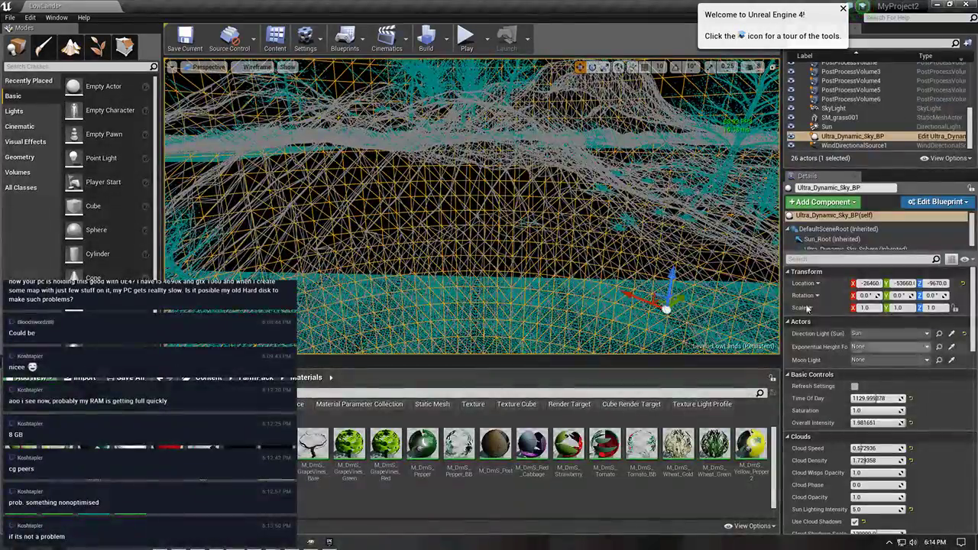
right_click_drag(570, 179, 691, 179)
left_click(596, 276)
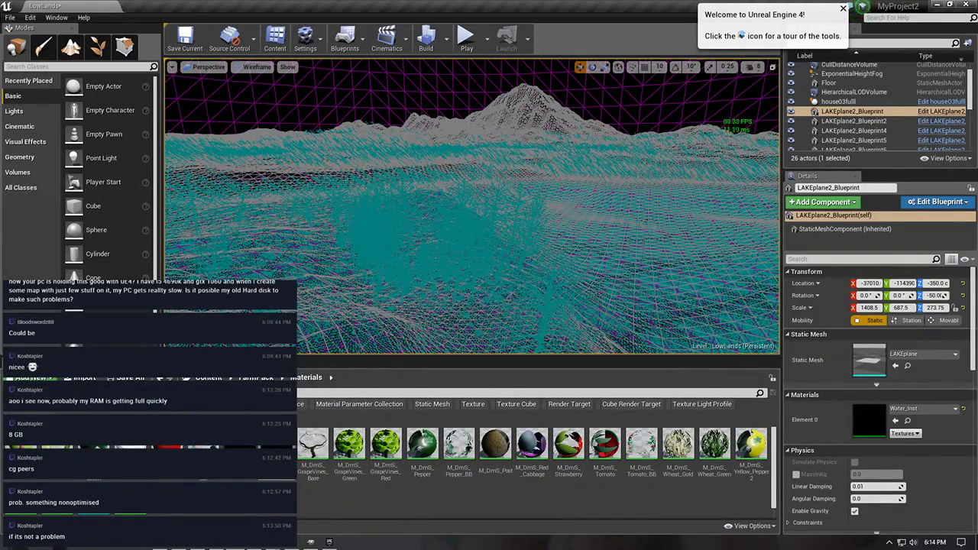
left_click(528, 98)
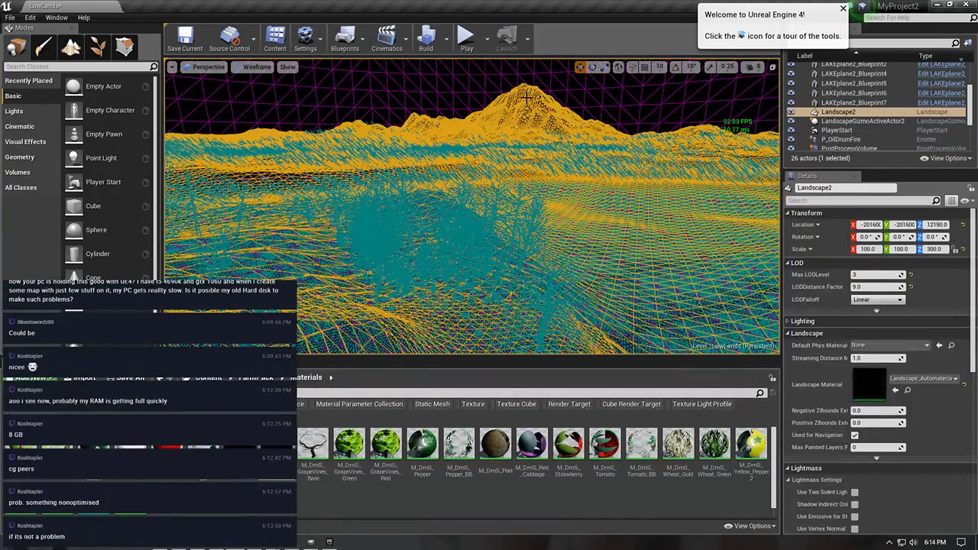
left_click(877, 286)
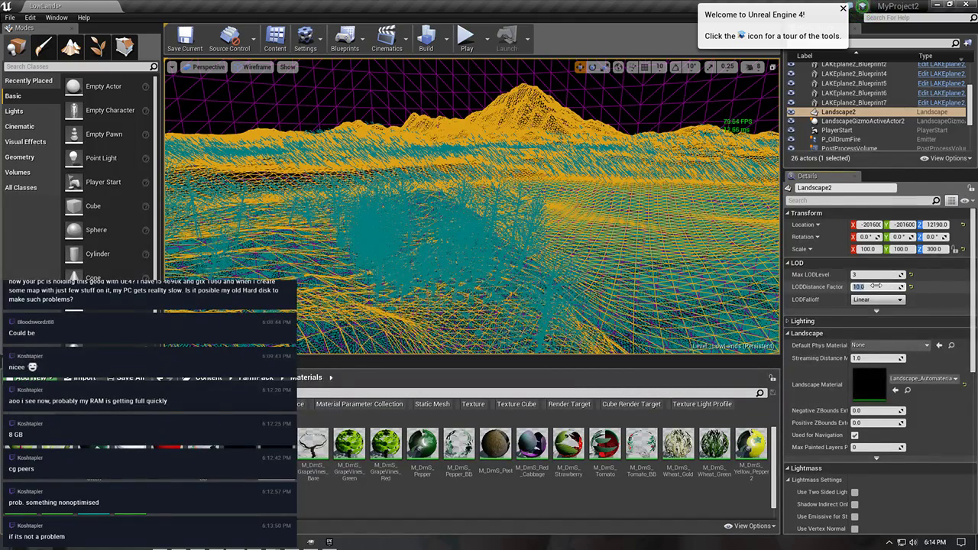
type("5")
key("Return")
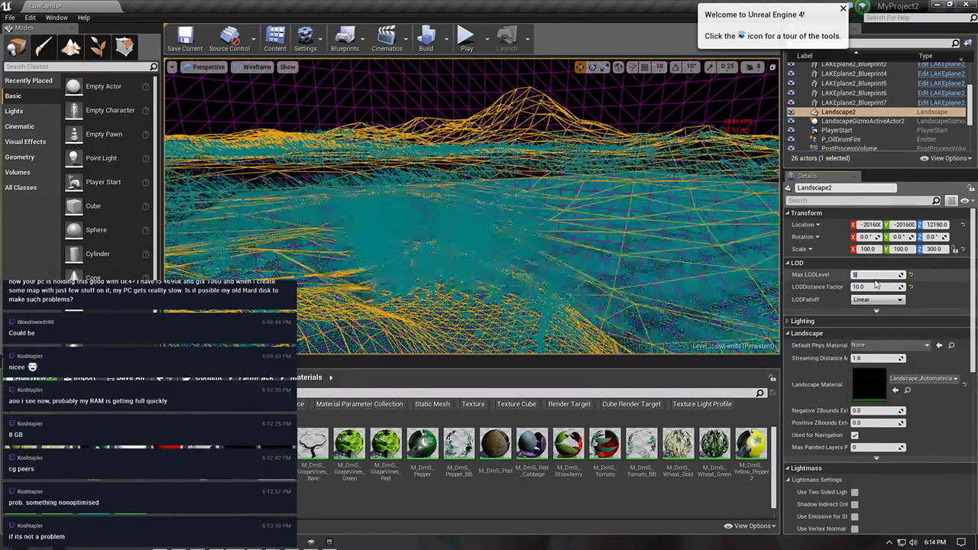
- Return the viewport to Lit shading and clear the landscape selection
right_click_drag(472, 207, 275, 195)
left_click(257, 66)
left_click(260, 89)
right_click_drag(650, 166, 765, 169)
key("Escape")
- Select the landscape from high above the lake and set its Max LODLevel to 4 and LODDistance Factor to 10
right_click_drag(474, 183, 399, 196)
left_click(398, 196)
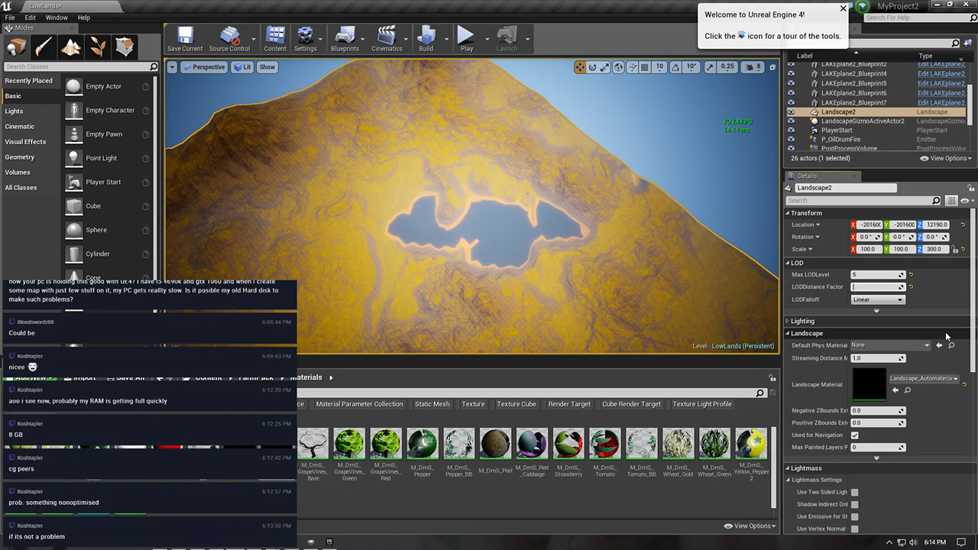
left_click(880, 275)
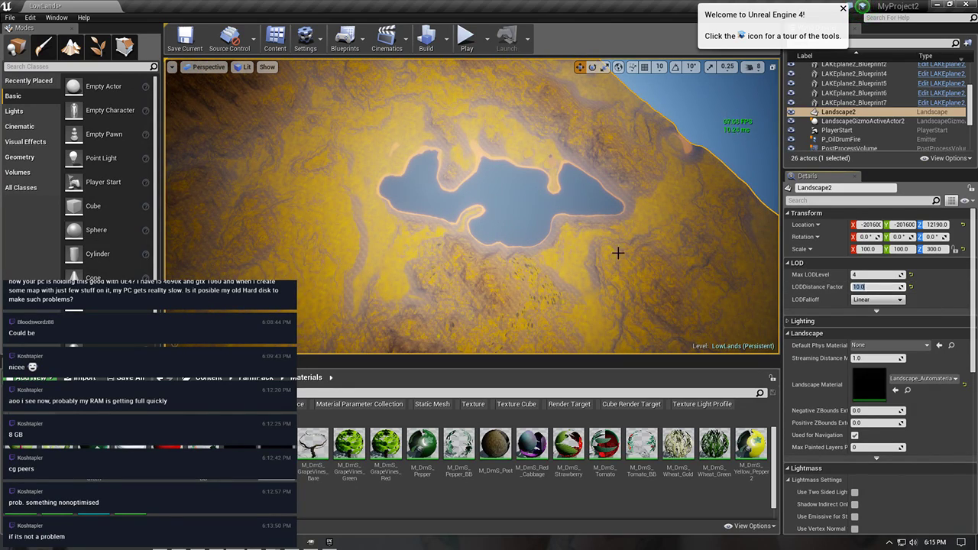
- Examine the landscape's detail from above the lake down to the forest road, clearing the selection
key("w")
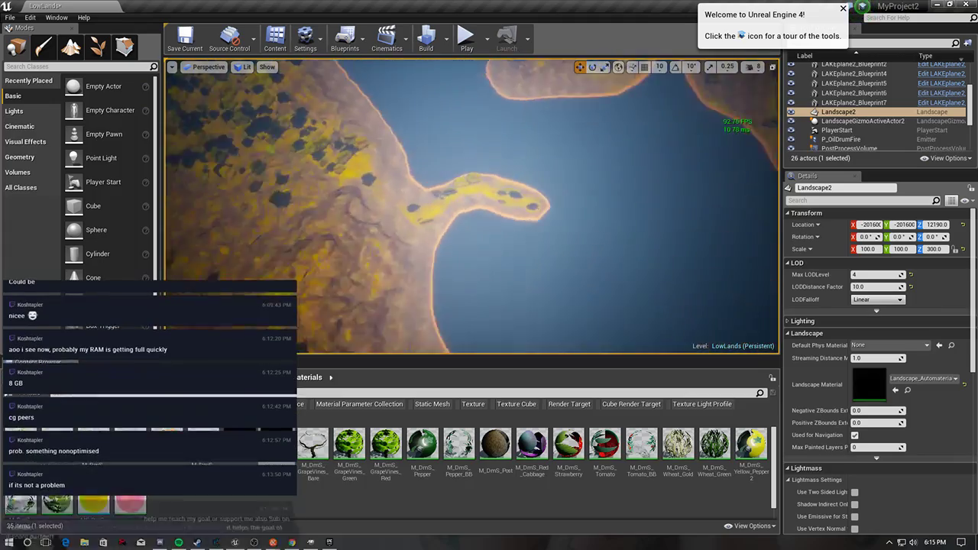
key("w")
right_click_drag(472, 206, 469, 92)
key("w")
right_click_drag(581, 262, 590, 310)
key("Escape")
key("w")
key("w")
right_click_drag(473, 207, 577, 199)
key("w")
key("s")
right_click_drag(472, 206, 512, 243)
key("w")
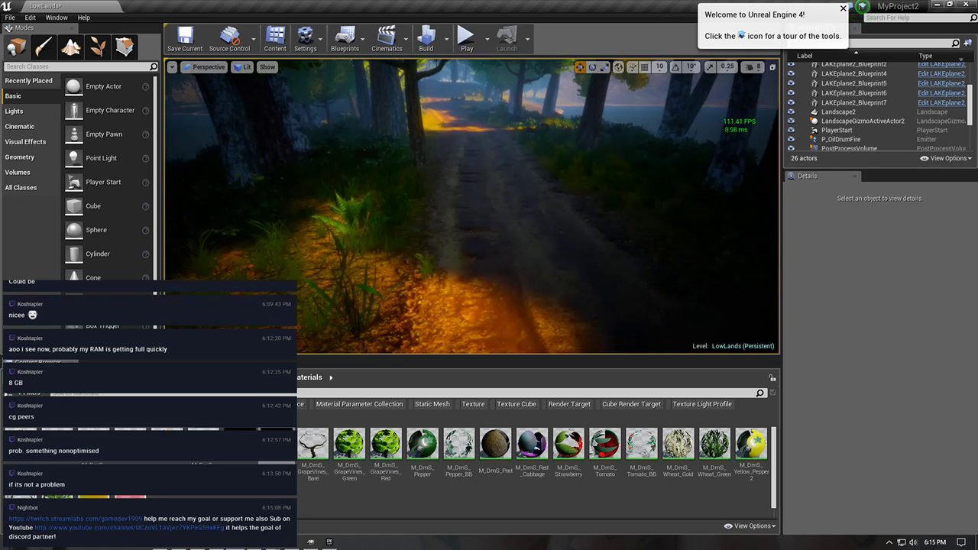
- Select the landscape beside the forest road, set its Max LODLevel to 5, and clear the selection
left_click(331, 281)
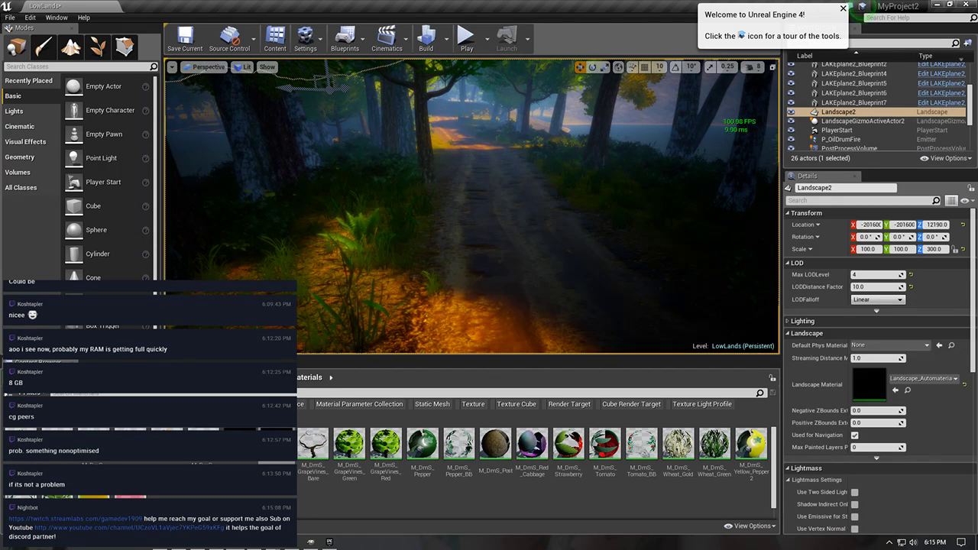
left_click(878, 275)
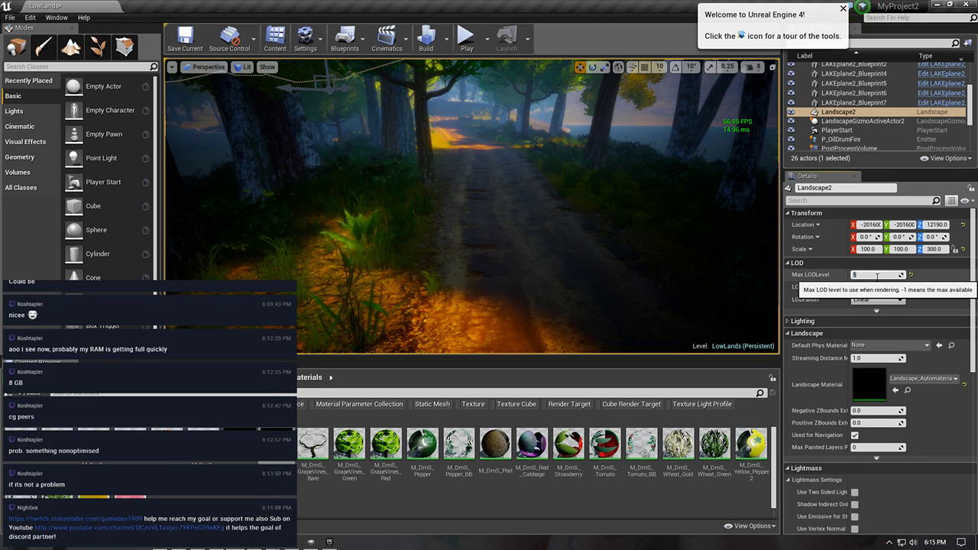
right_click_drag(543, 162, 764, 161)
key("Escape")
- Play-test the level from the viewport, running the character along the dirt road past the cornfield
right_click_drag(473, 207, 514, 204)
right_click_drag(555, 165, 397, 164)
right_click_drag(550, 164, 560, 169)
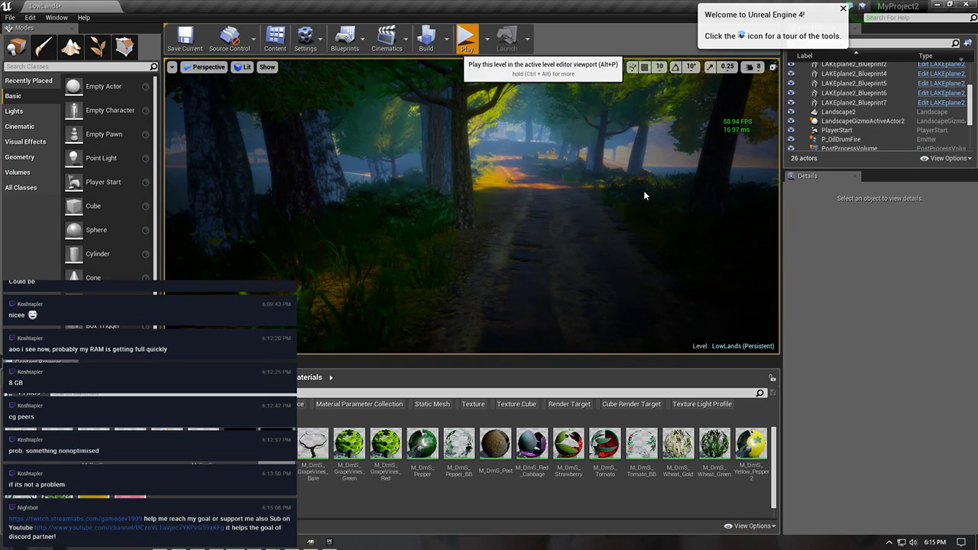
key("alt+p")
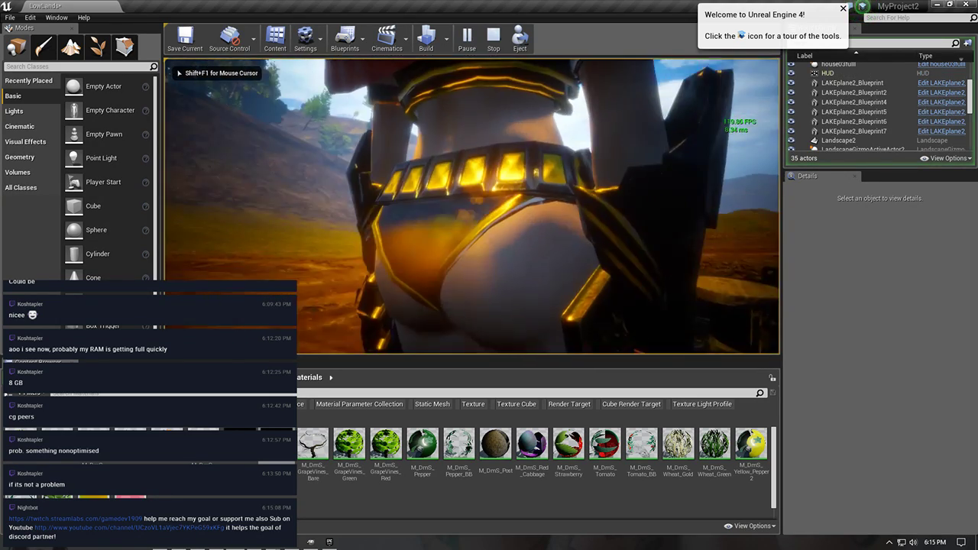
key("w")
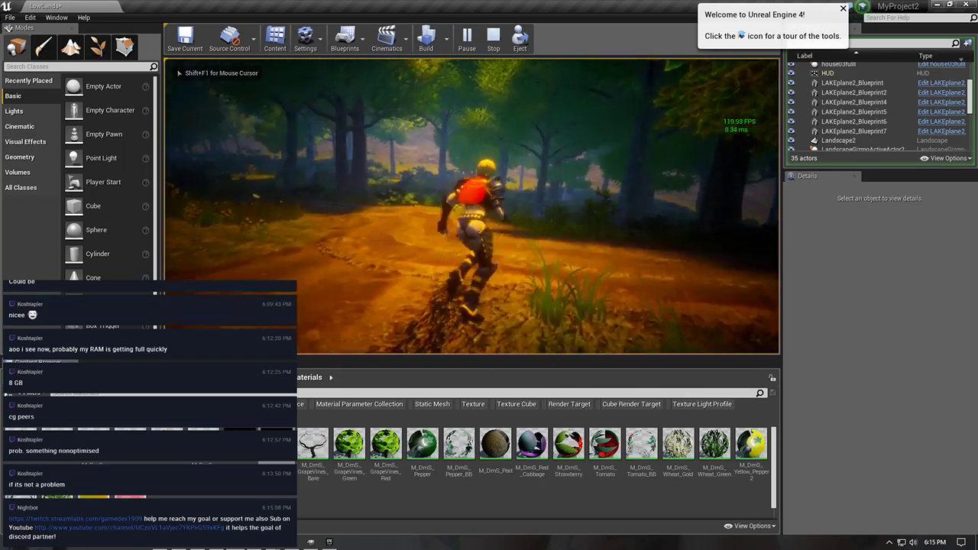
key("w")
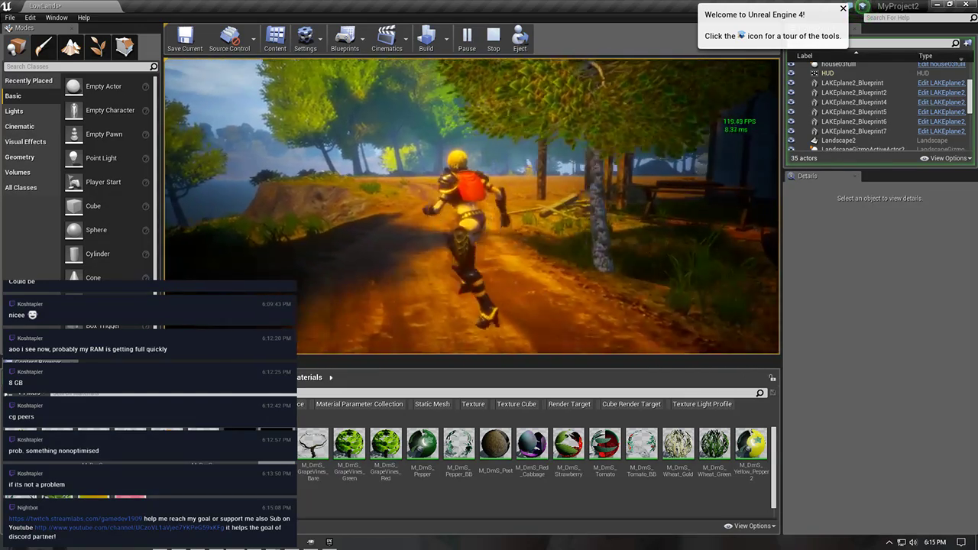
key("w")
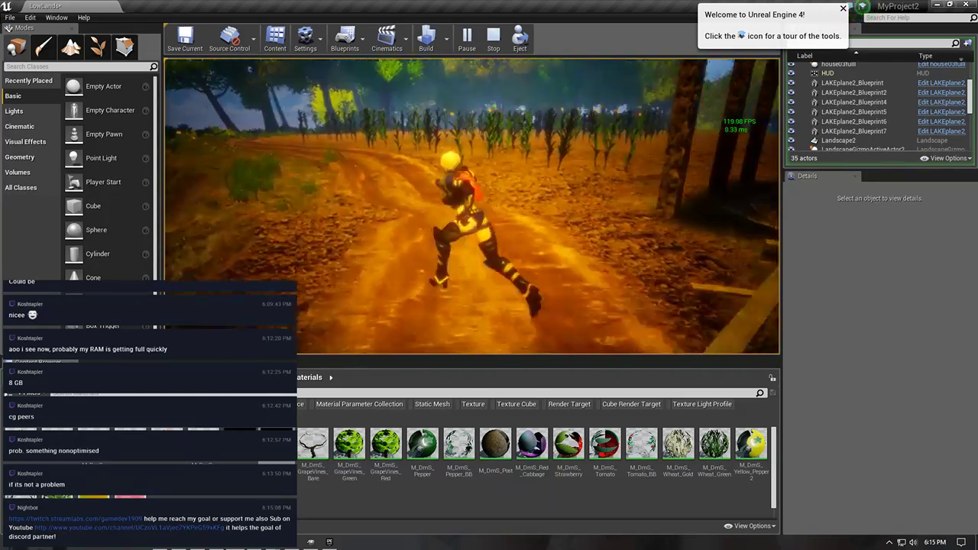
key("w")
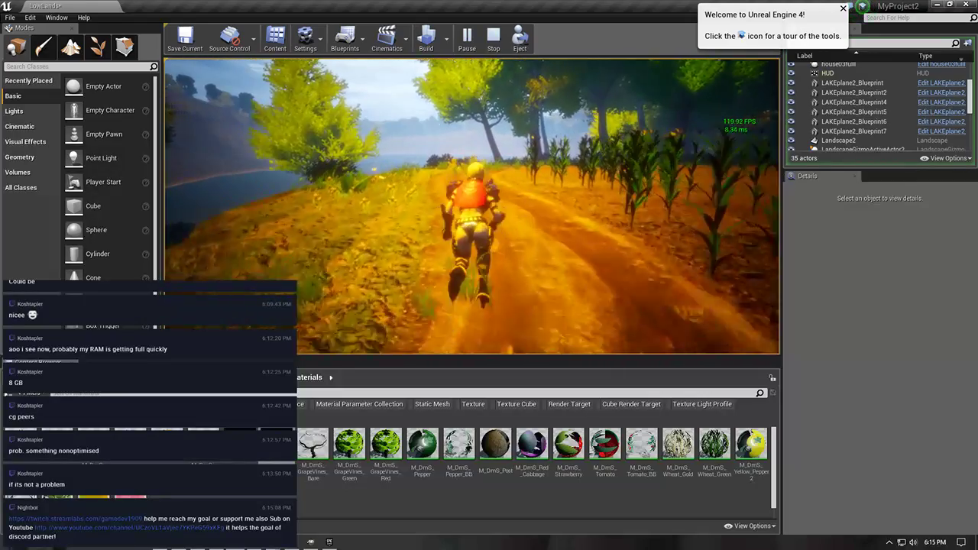
key("w")
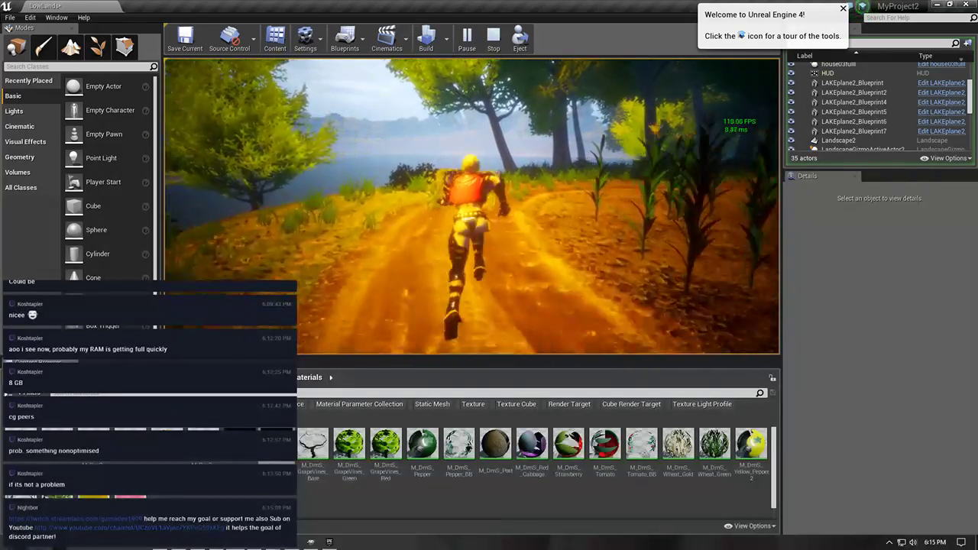
key("w")
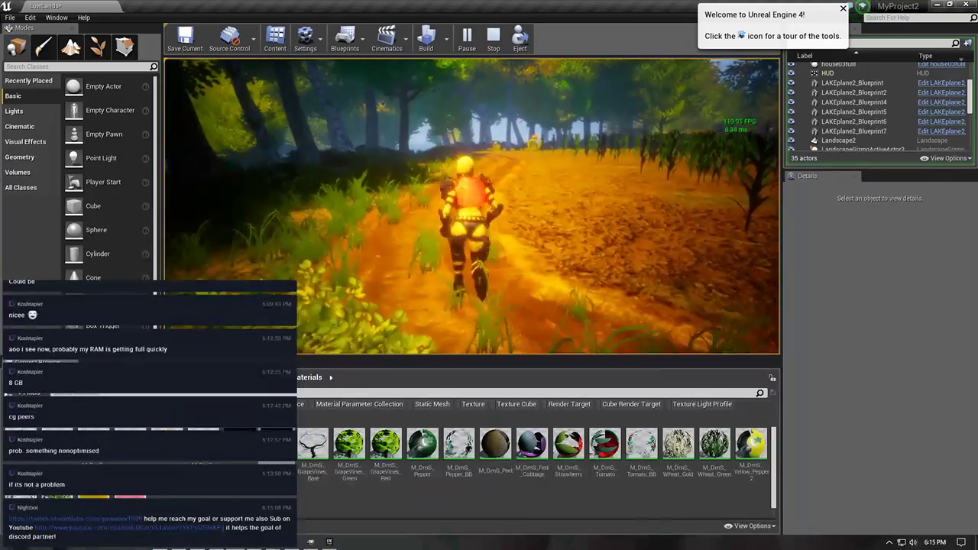
key("w")
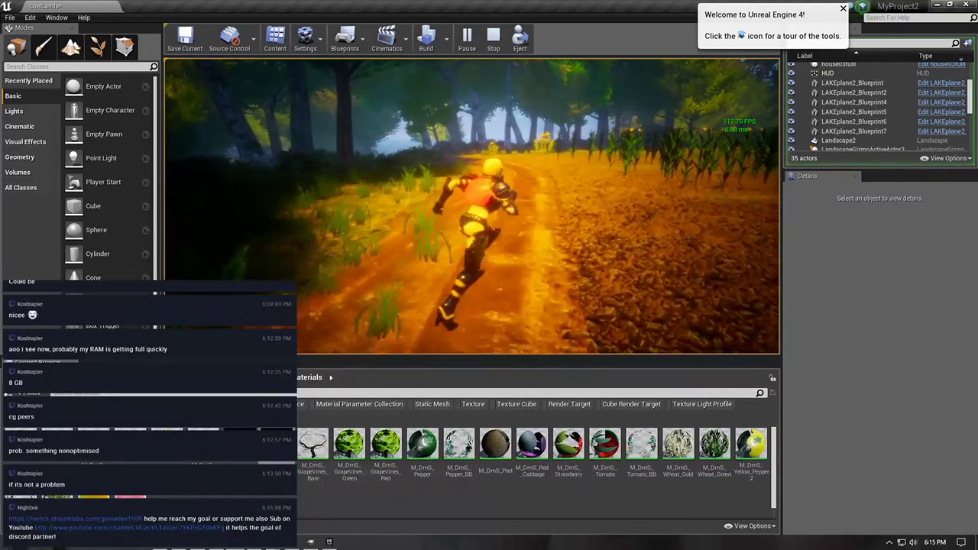
- Run the character farther along the shaded forest road and look around the leaf-covered ground among the trees
key("w")
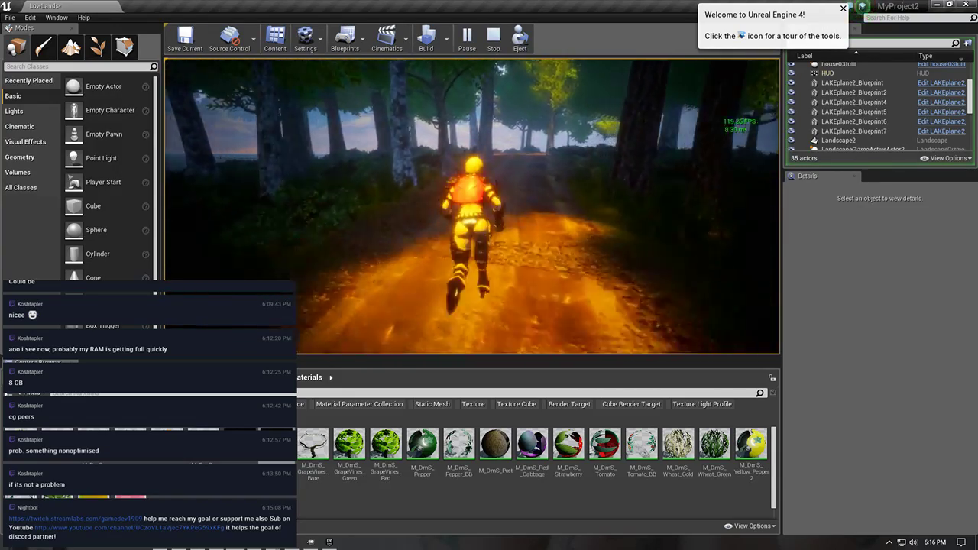
key("w")
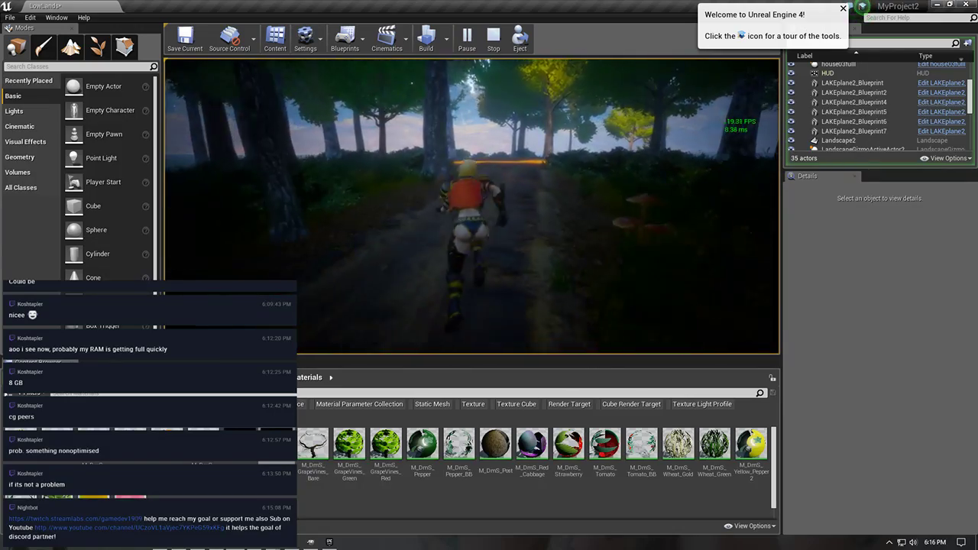
key("a")
key("w")
key("w")
key("d")
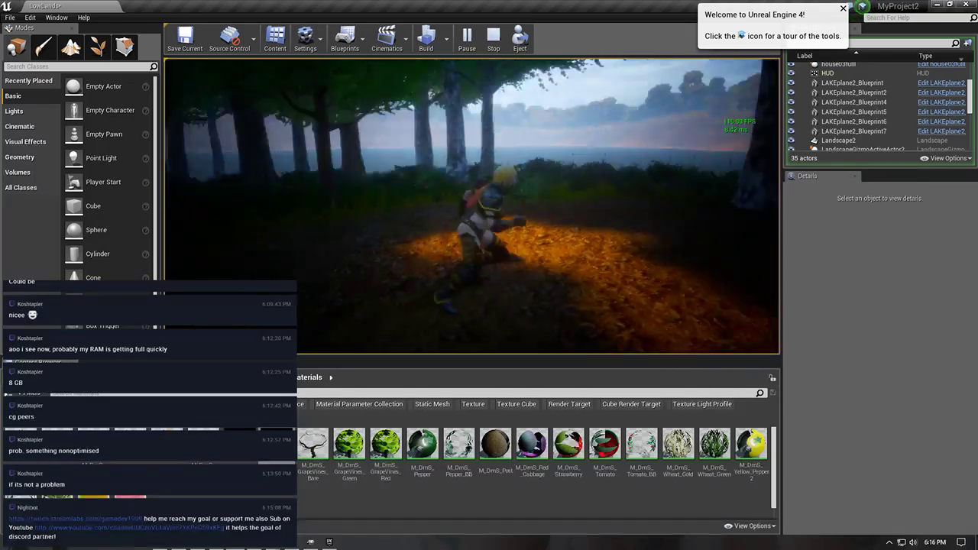
key("d")
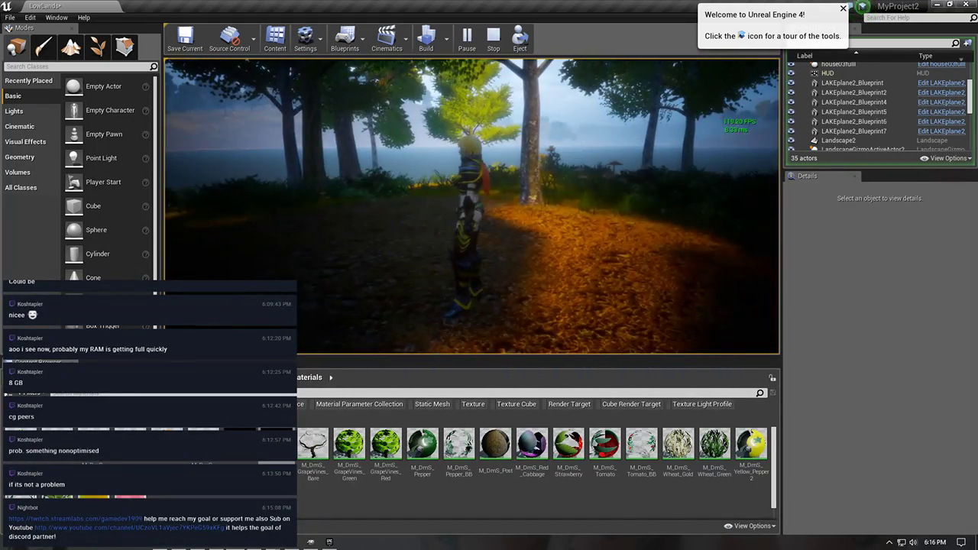
- Stop the play-test and examine the mesh density of the trees and terrain beside the lake in Wireframe view
key("Escape")
left_click(244, 68)
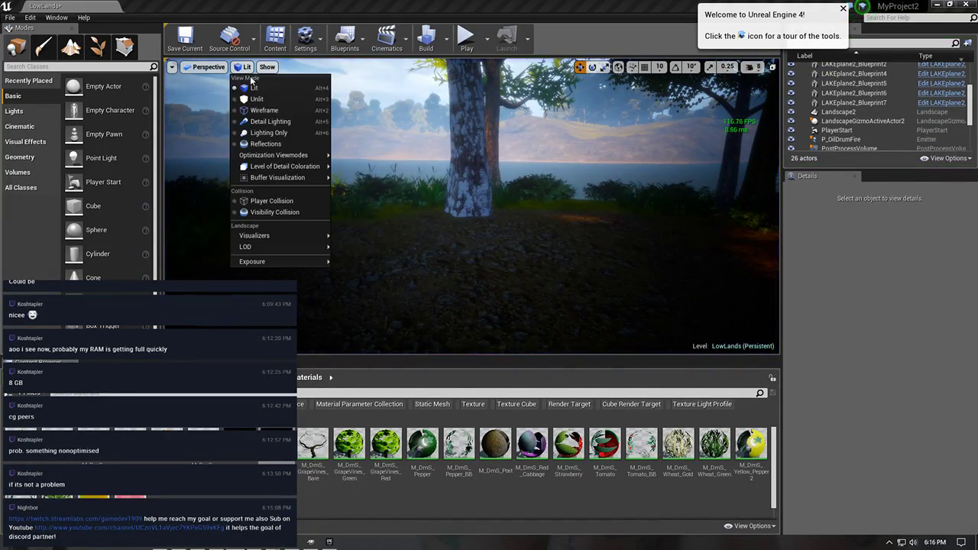
left_click(260, 111)
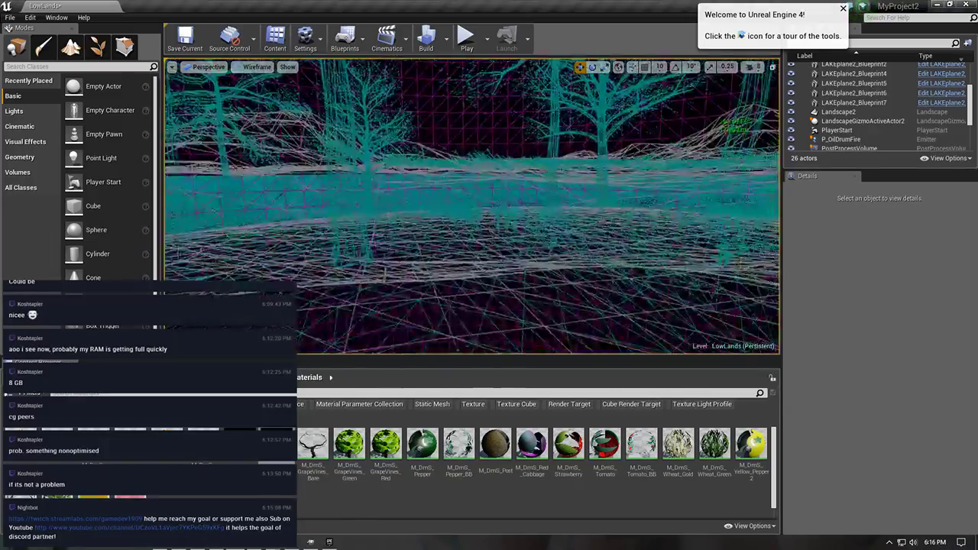
right_click_drag(471, 206, 420, 214)
key("w")
key("s")
key("w")
key("s")
key("w")
- Return to Lit view and examine the whole landscape from high above, descending to the lake's shoreline
left_click(257, 67)
left_click(285, 95)
right_click_drag(285, 95, 301, 114)
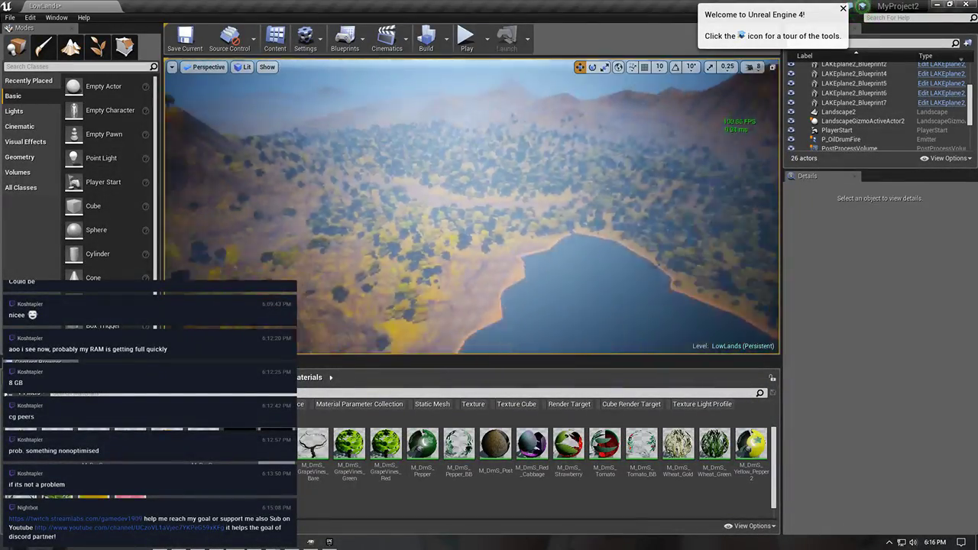
right_click_drag(472, 206, 468, 279)
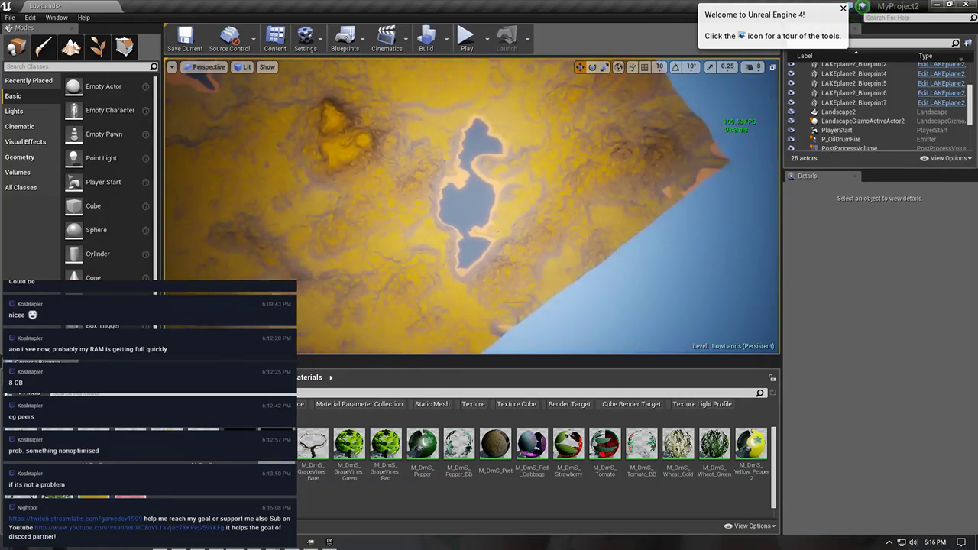
key("s")
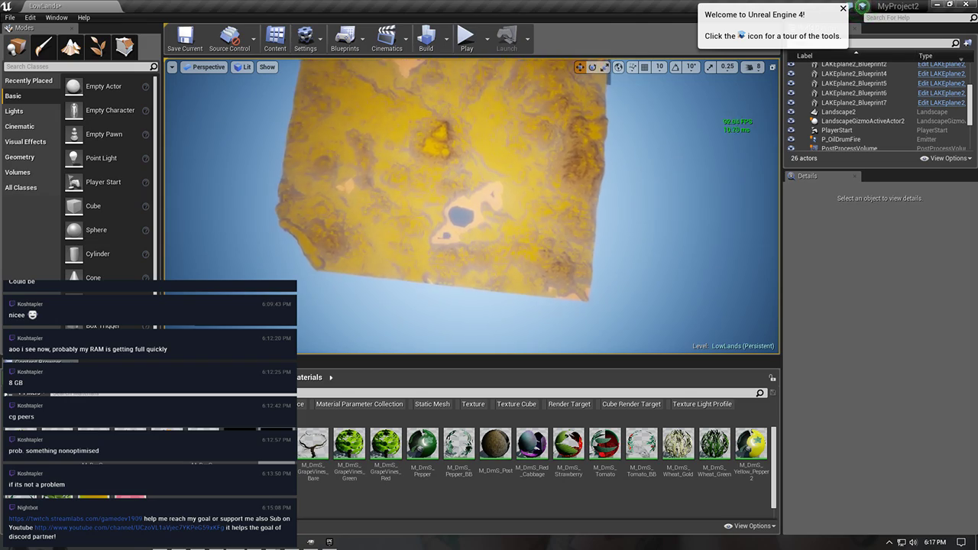
key("w")
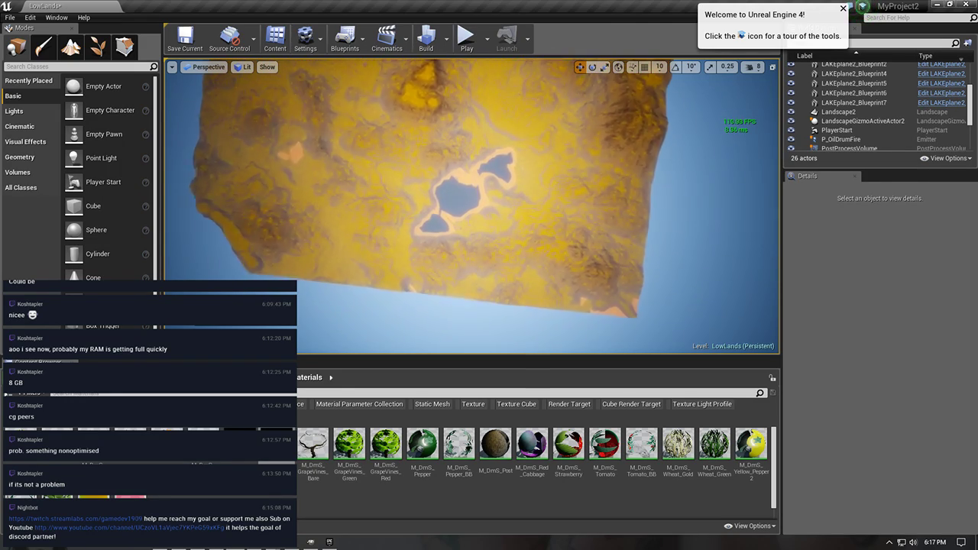
key("w")
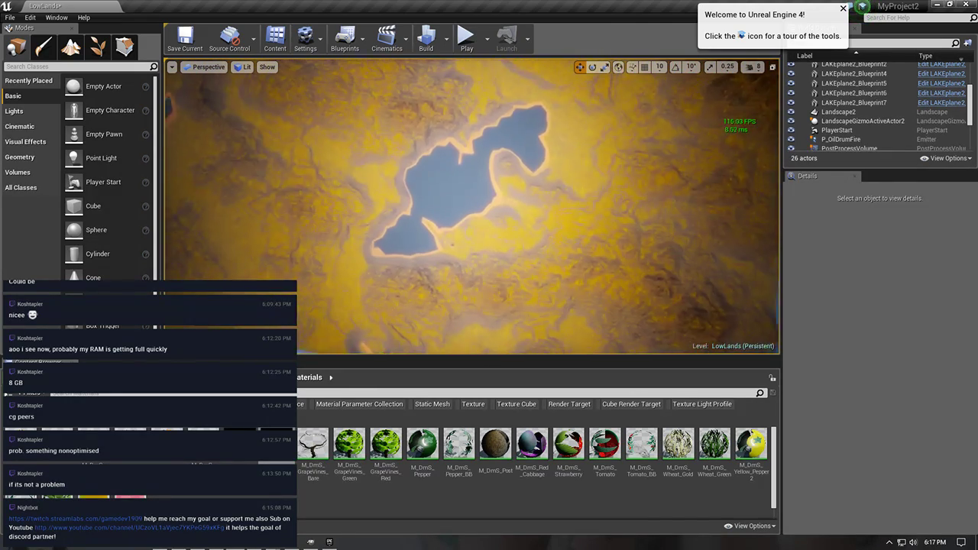
key("w")
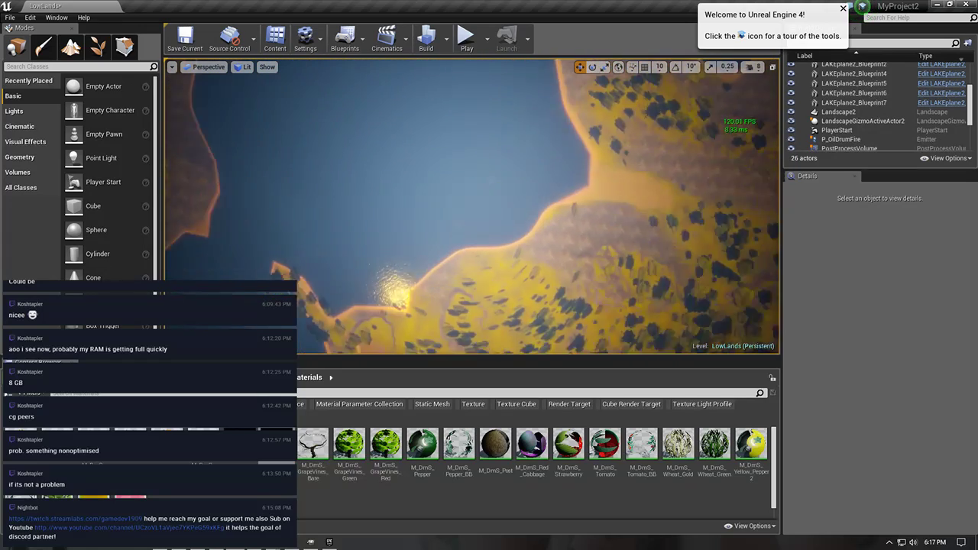
right_click_drag(314, 163, 315, 166)
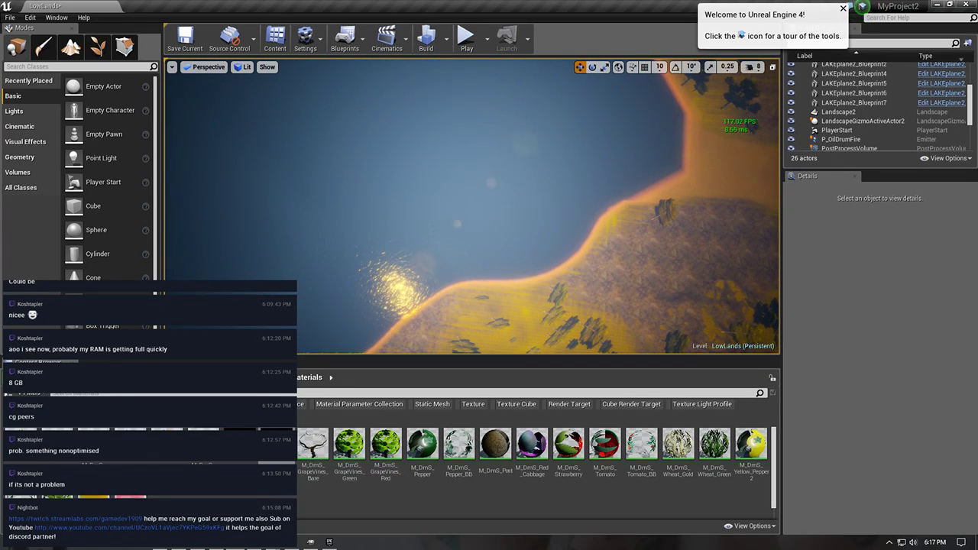